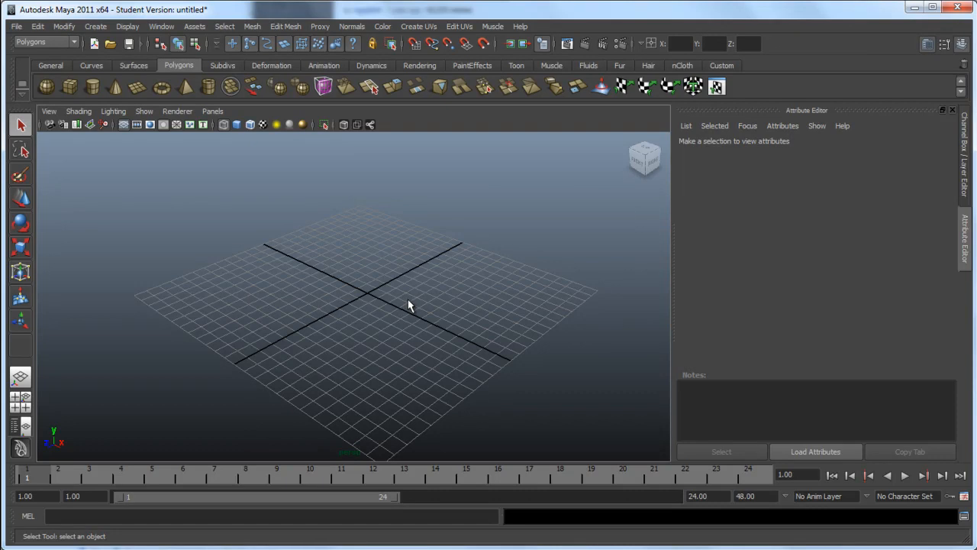
- Examine the empty grid from several perspective angles, in the four-view layout, and in the front and right views
{"action": "left_click_drag", "start_coordinate": [409, 303], "coordinate": [375, 303], "text": "alt"}
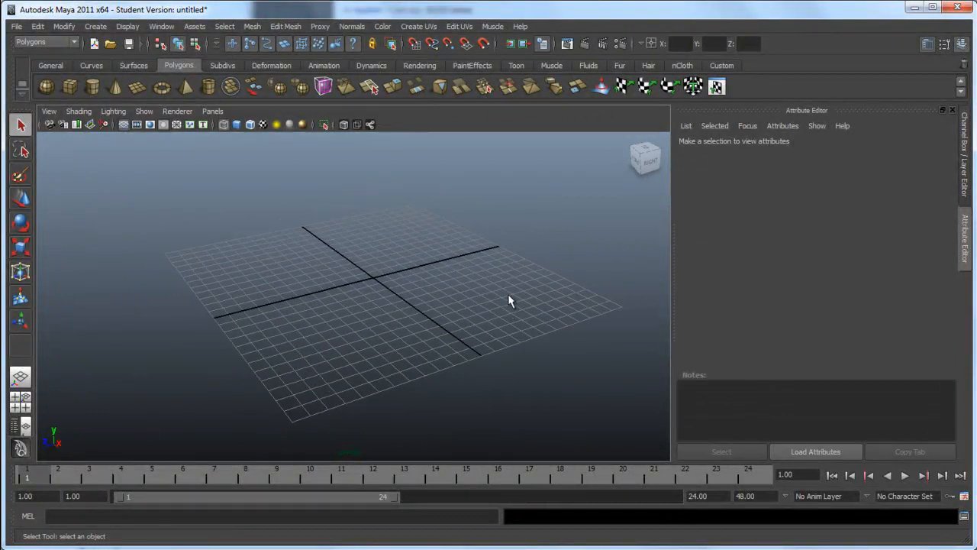
{"action": "left_click_drag", "start_coordinate": [510, 288], "coordinate": [439, 296], "text": "alt"}
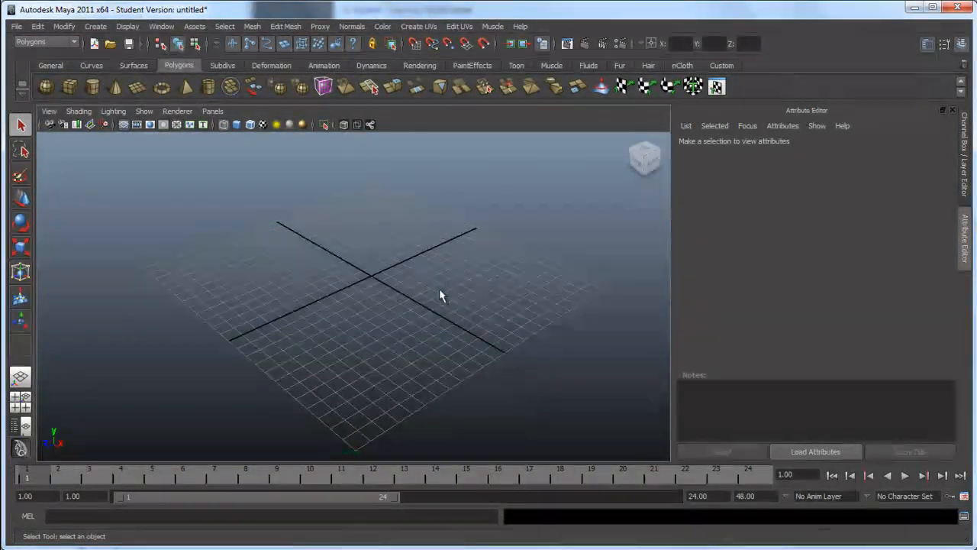
{"action": "key", "text": "space"}
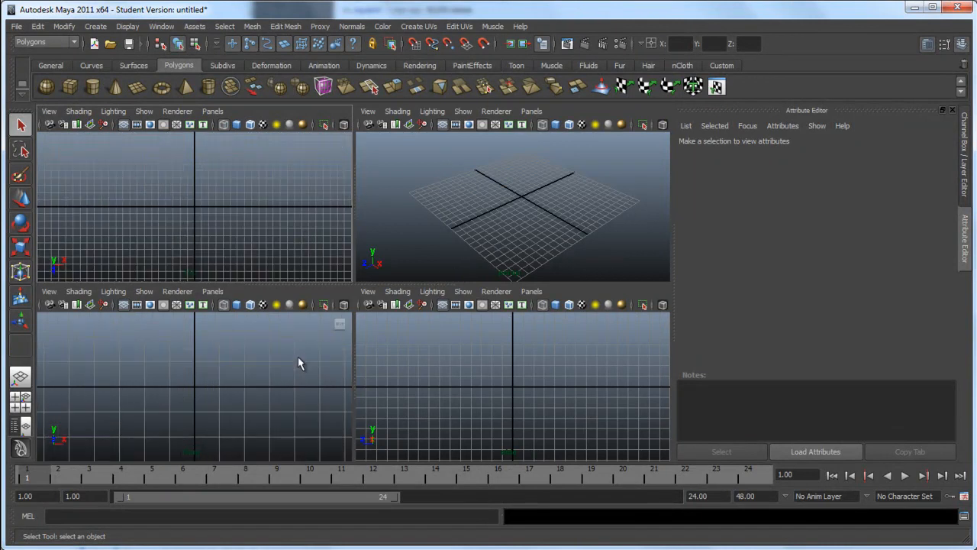
{"action": "key", "text": "space"}
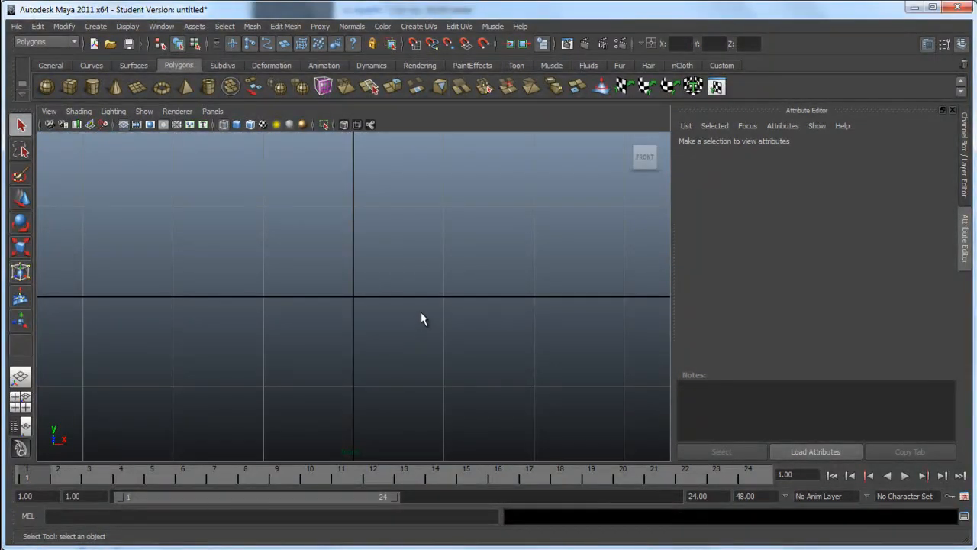
{"action": "key", "text": "space"}
{"action": "key", "text": "space"}
{"action": "key", "text": "space"}
{"action": "left_click_drag", "start_coordinate": [491, 226], "coordinate": [473, 258], "text": "alt"}
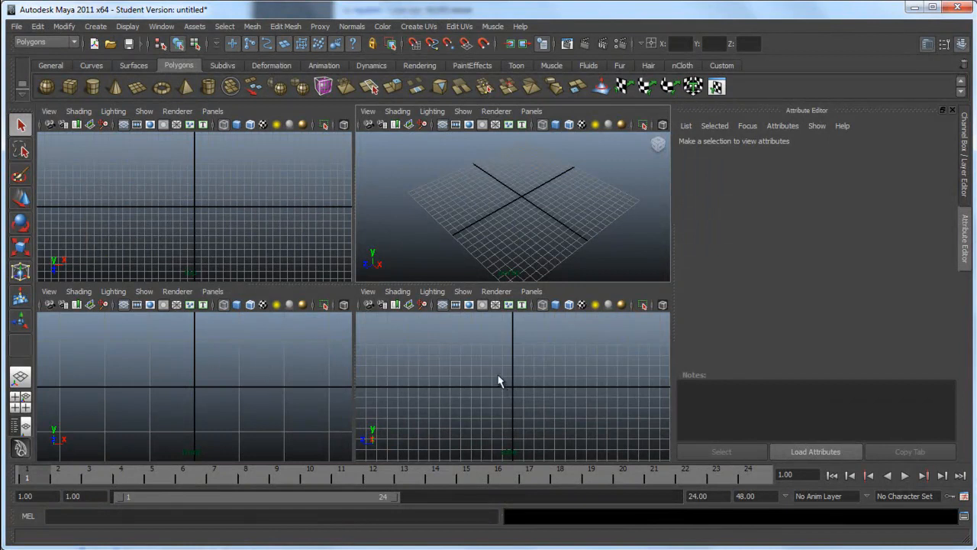
{"action": "key", "text": "space"}
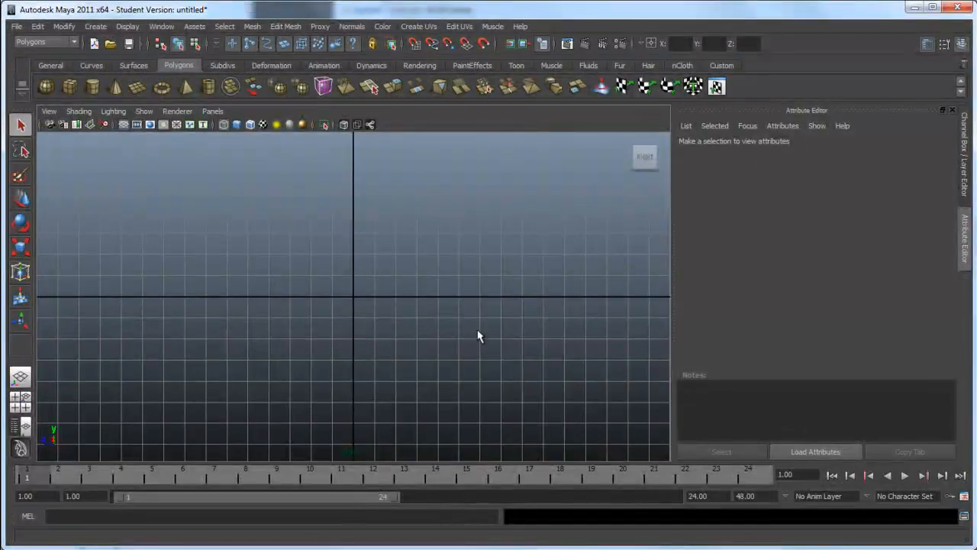
{"action": "key", "text": "space"}
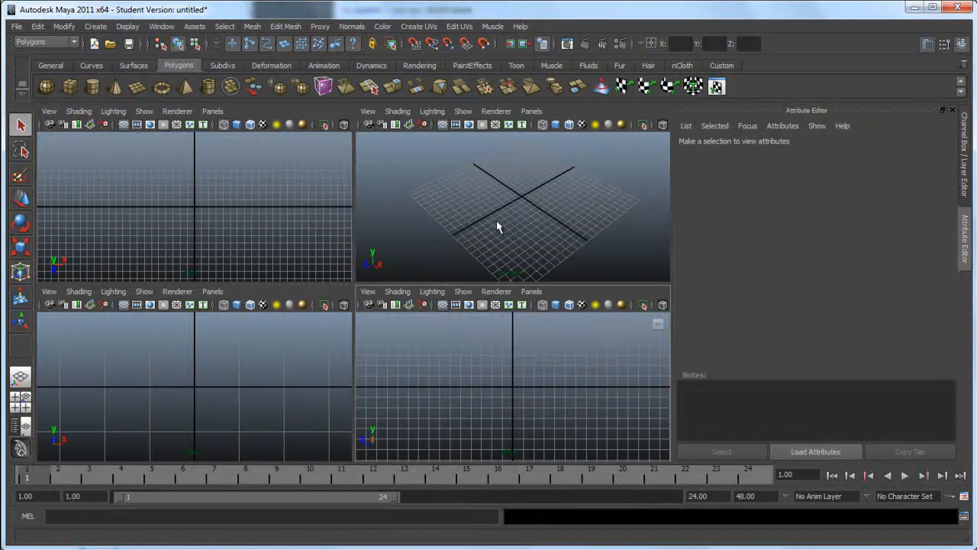
{"action": "key", "text": "space"}
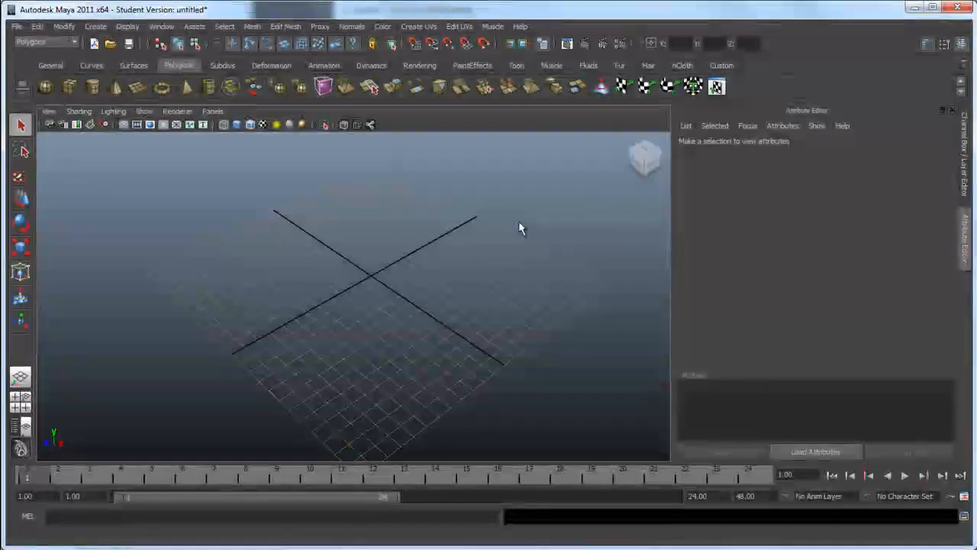
{"action": "left_click_drag", "start_coordinate": [449, 322], "coordinate": [412, 303], "text": "alt"}
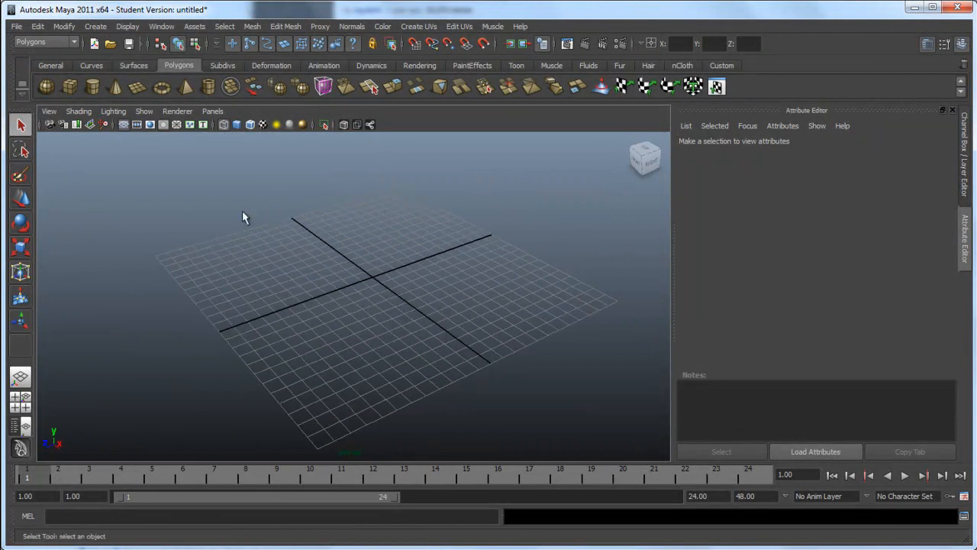
- Create a polygon cube at the centre of the grid by drawing its base and height interactively
{"action": "left_click", "coordinate": [73, 42]}
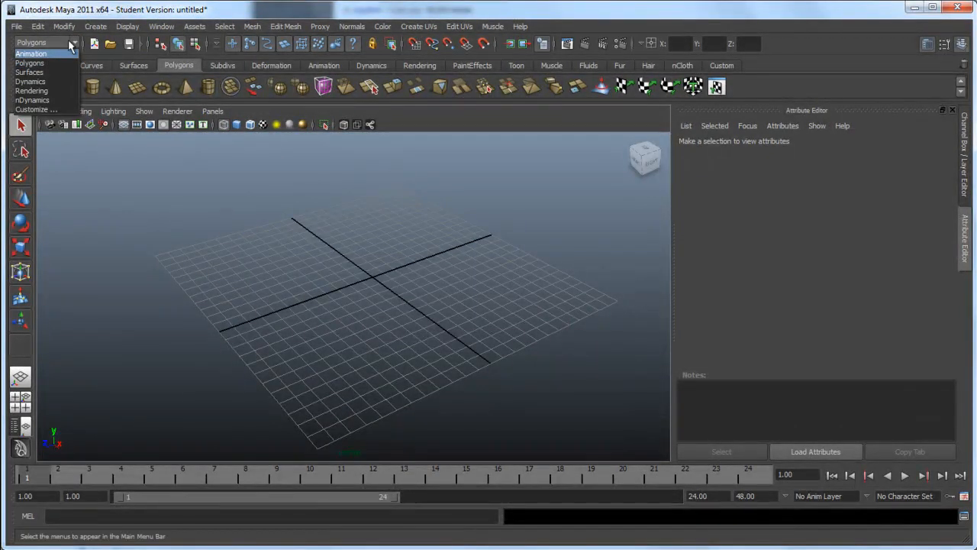
{"action": "left_click", "coordinate": [42, 61]}
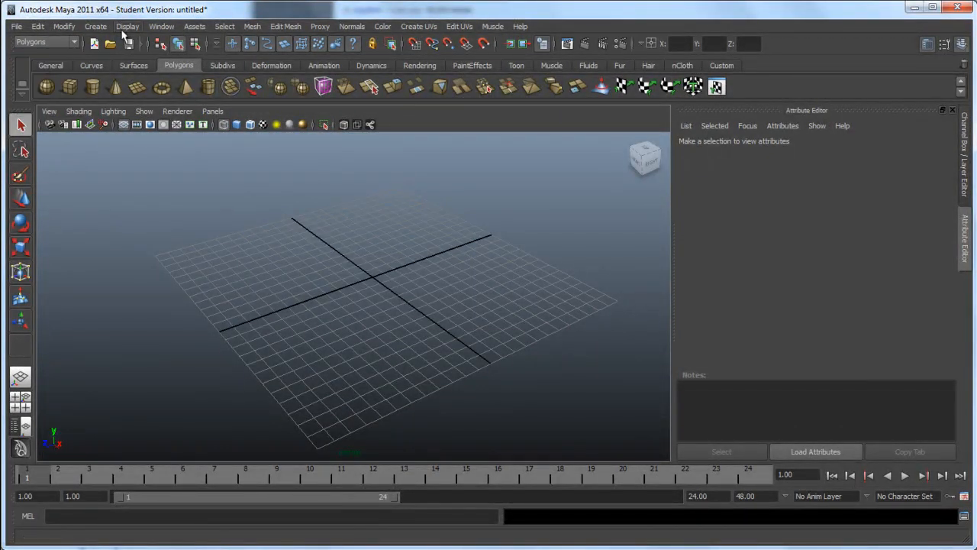
{"action": "left_click", "coordinate": [95, 27]}
{"action": "mouse_move", "coordinate": [117, 59]}
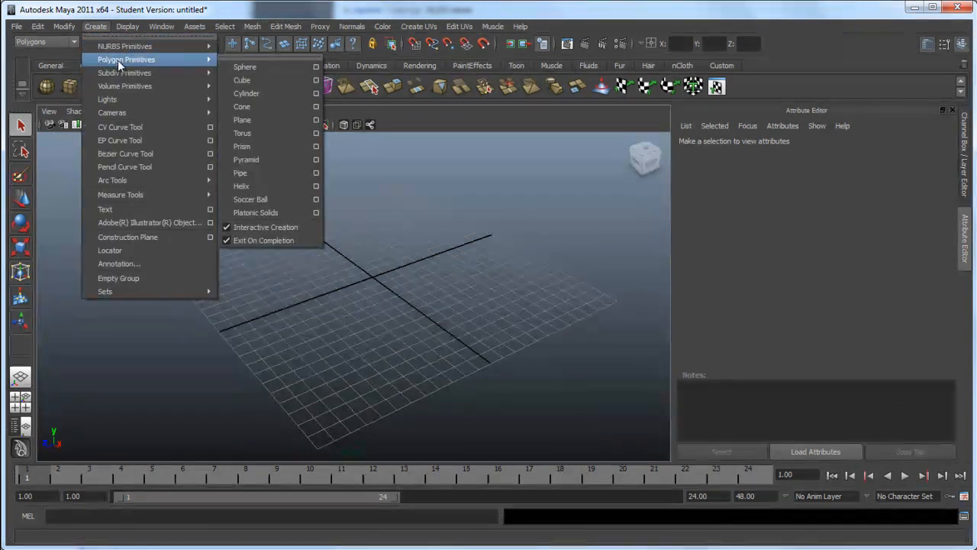
{"action": "left_click", "coordinate": [255, 81]}
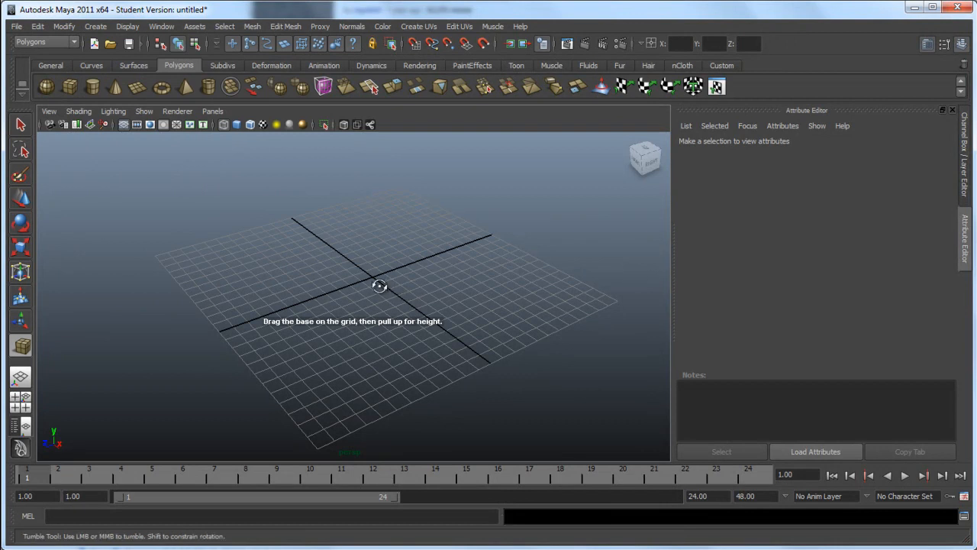
{"action": "left_click_drag", "start_coordinate": [387, 292], "coordinate": [409, 307], "text": "alt"}
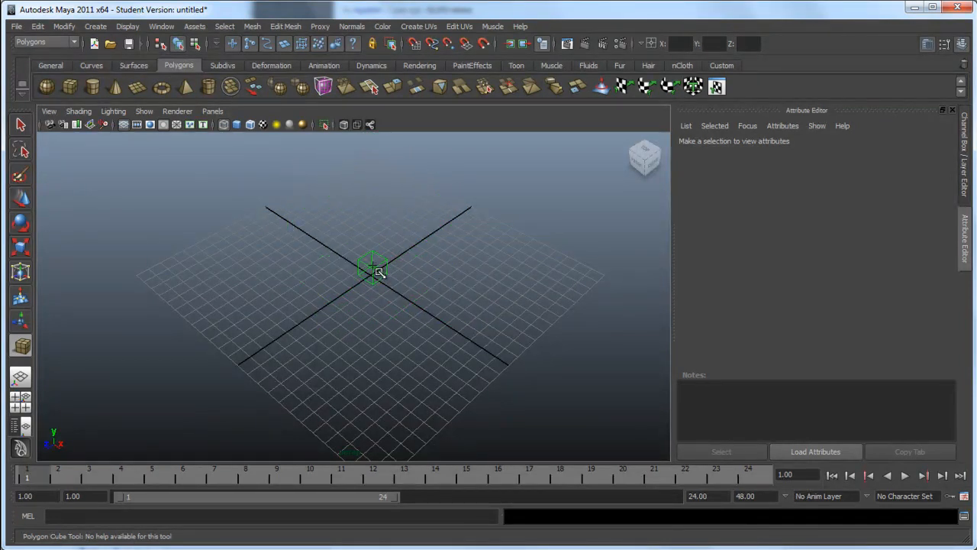
{"action": "mouse_move", "coordinate": [405, 286]}
{"action": "left_mouse_down"}
{"action": "mouse_move", "coordinate": [413, 290]}
{"action": "mouse_move", "coordinate": [397, 289]}
{"action": "left_mouse_up"}
{"action": "left_click_drag", "start_coordinate": [388, 293], "coordinate": [392, 304]}
- Display the cube shaded, preview it smoothed, and return it to its unsmoothed display
{"action": "left_click_drag", "start_coordinate": [438, 338], "coordinate": [415, 340], "text": "alt"}
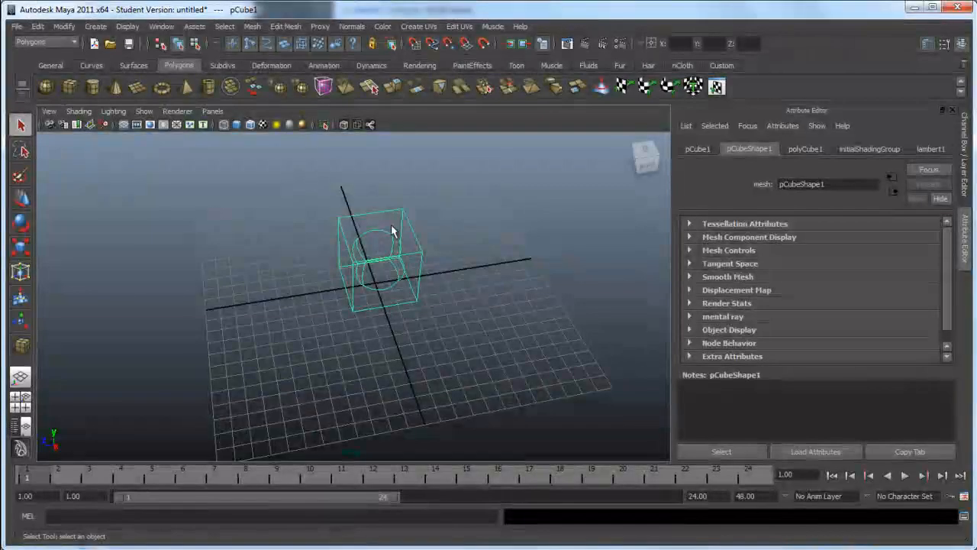
{"action": "left_click_drag", "start_coordinate": [391, 231], "coordinate": [454, 351], "text": "alt"}
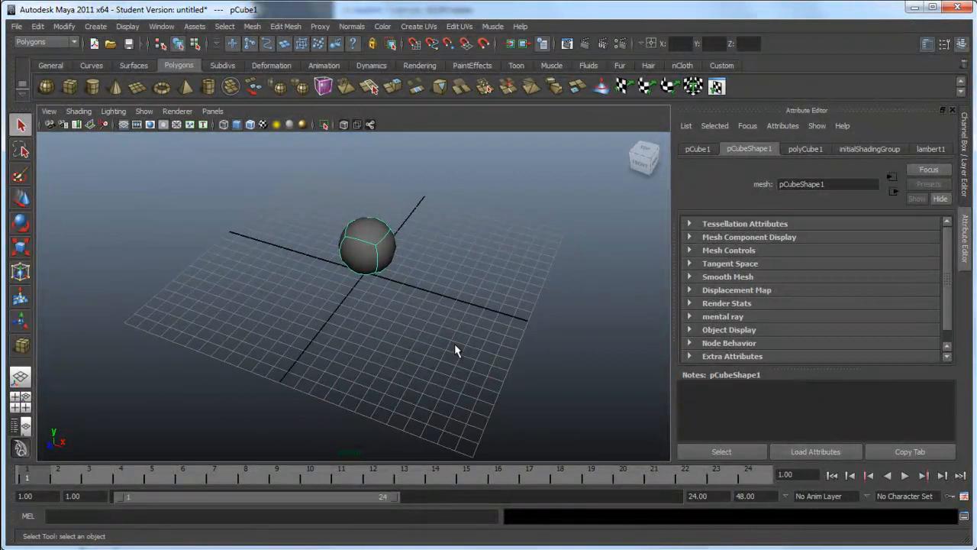
{"action": "key", "text": "5"}
{"action": "key", "text": "3"}
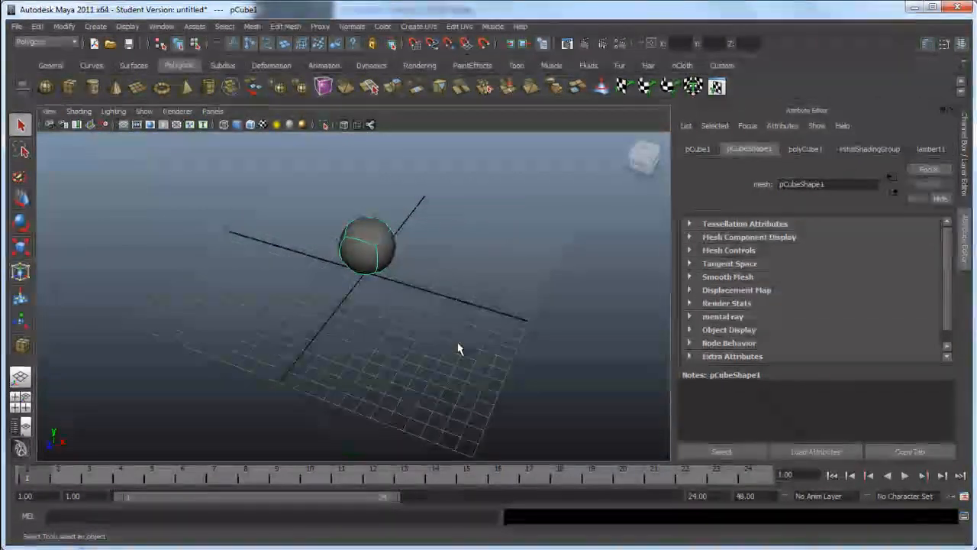
{"action": "mouse_move", "coordinate": [454, 344]}
{"action": "left_mouse_down", "text": "alt"}
{"action": "mouse_move", "coordinate": [413, 332]}
{"action": "mouse_move", "coordinate": [430, 313]}
{"action": "mouse_move", "coordinate": [435, 326]}
{"action": "mouse_move", "coordinate": [421, 331]}
{"action": "mouse_move", "coordinate": [437, 351]}
{"action": "mouse_move", "coordinate": [446, 328]}
{"action": "mouse_move", "coordinate": [435, 319]}
{"action": "left_mouse_up", "text": "alt"}
{"action": "key", "text": "1"}
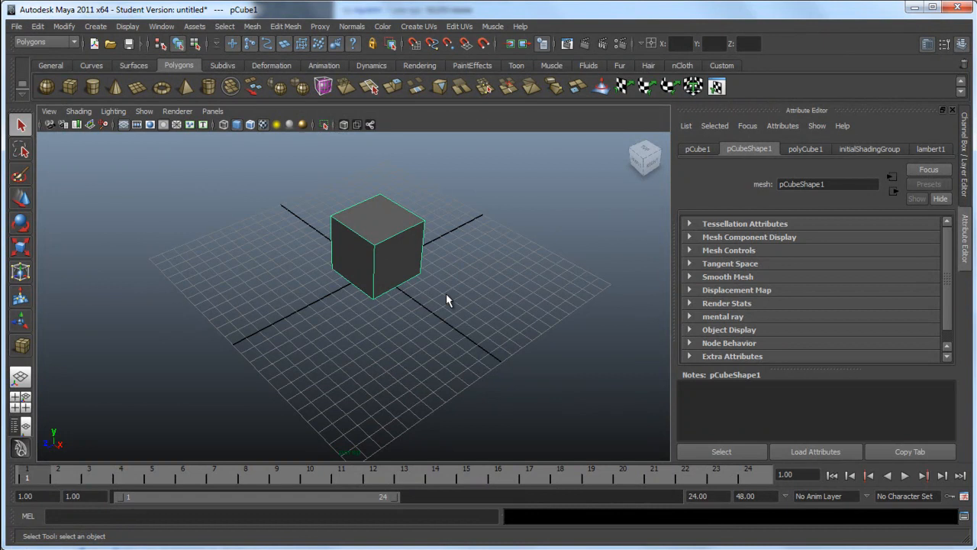
- Switch the viewport to scene lighting and add a directional light
{"action": "left_click_drag", "start_coordinate": [446, 299], "coordinate": [445, 296], "text": "alt"}
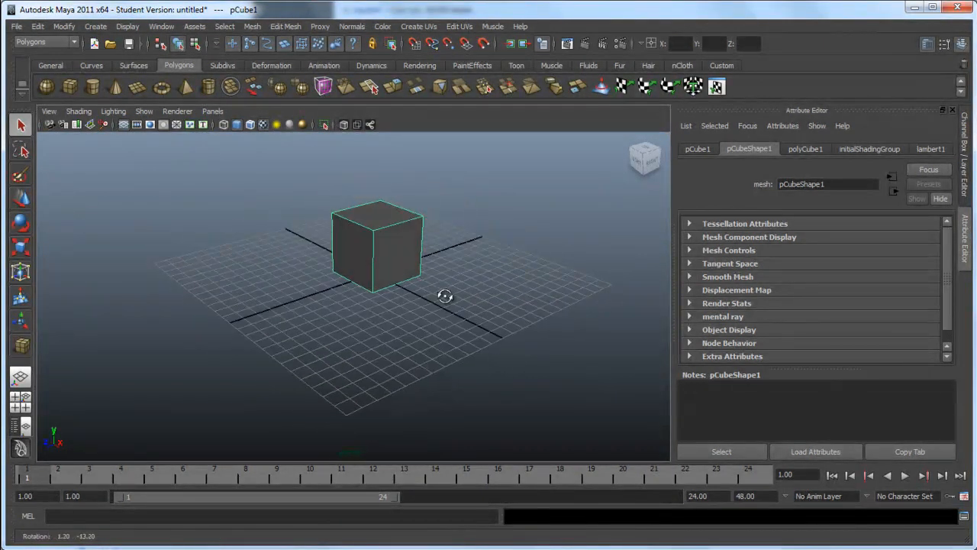
{"action": "middle_click_drag", "start_coordinate": [446, 277], "coordinate": [445, 281], "text": "alt"}
{"action": "key", "text": "7"}
{"action": "left_click_drag", "start_coordinate": [435, 306], "coordinate": [395, 333], "text": "alt"}
{"action": "right_click_drag", "start_coordinate": [419, 324], "coordinate": [315, 282], "text": "alt"}
{"action": "left_click", "coordinate": [99, 29]}
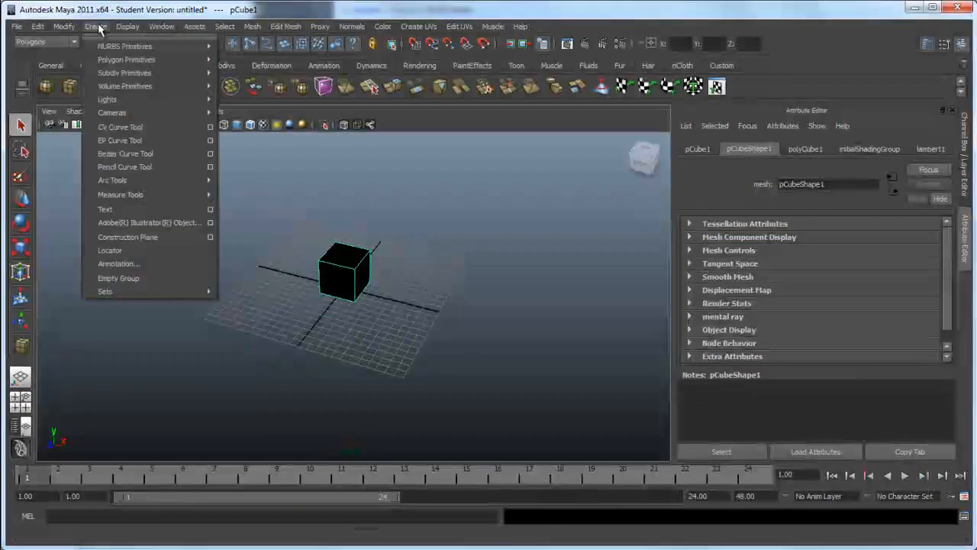
{"action": "mouse_move", "coordinate": [116, 100]}
{"action": "left_click", "coordinate": [266, 124]}
{"action": "left_click_drag", "start_coordinate": [399, 264], "coordinate": [389, 297], "text": "alt"}
- Move the directional light vertically and along the Z axis so it sits outside the cube
{"action": "key", "text": "w"}
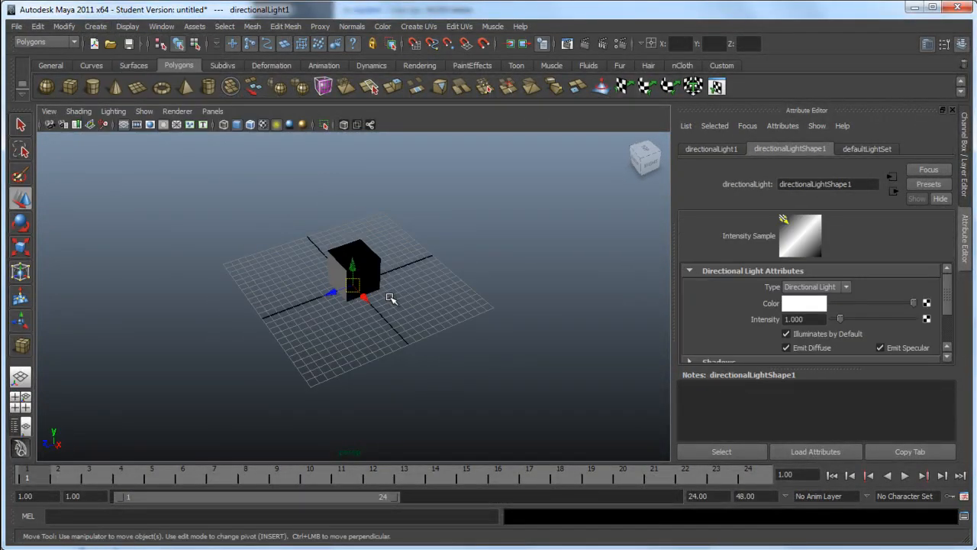
{"action": "left_click_drag", "start_coordinate": [357, 264], "coordinate": [360, 211]}
{"action": "left_click_drag", "start_coordinate": [432, 246], "coordinate": [371, 255], "text": "alt"}
{"action": "left_click_drag", "start_coordinate": [348, 241], "coordinate": [345, 241]}
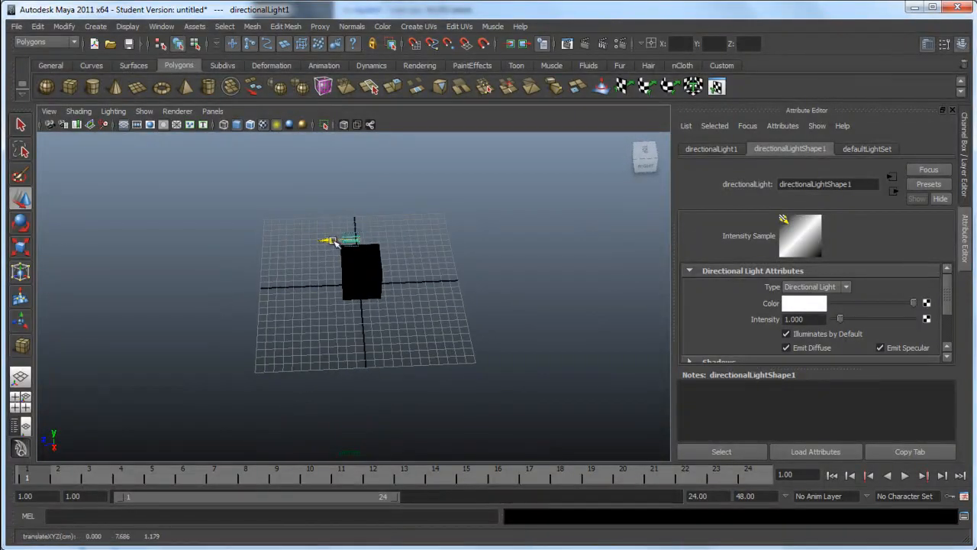
{"action": "left_click_drag", "start_coordinate": [302, 291], "coordinate": [325, 233], "text": "alt"}
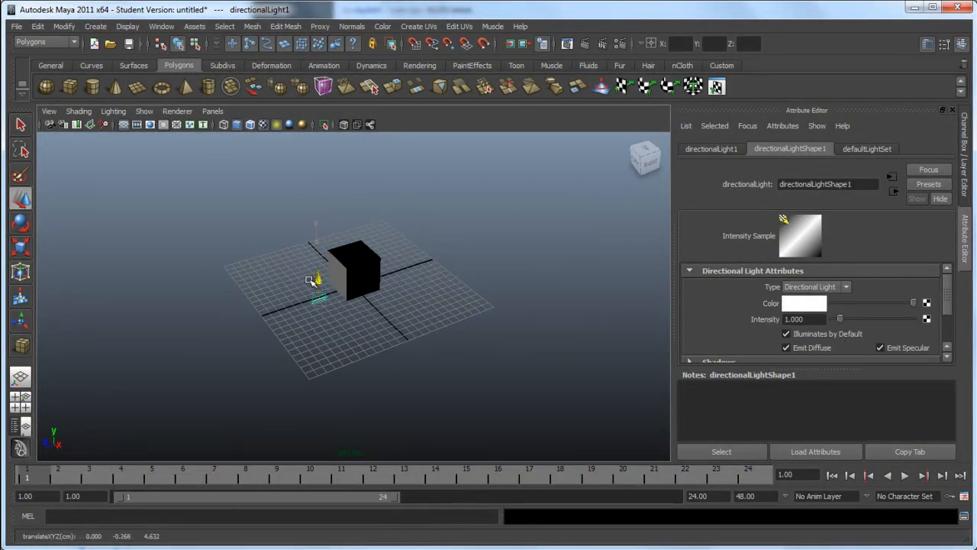
- Rotate the directional light to about -31 degrees in X and 46 degrees in Y, and clear the selection
{"action": "key", "text": "e"}
{"action": "mouse_move", "coordinate": [309, 301]}
{"action": "left_mouse_down"}
{"action": "mouse_move", "coordinate": [327, 303]}
{"action": "mouse_move", "coordinate": [324, 294]}
{"action": "left_mouse_up"}
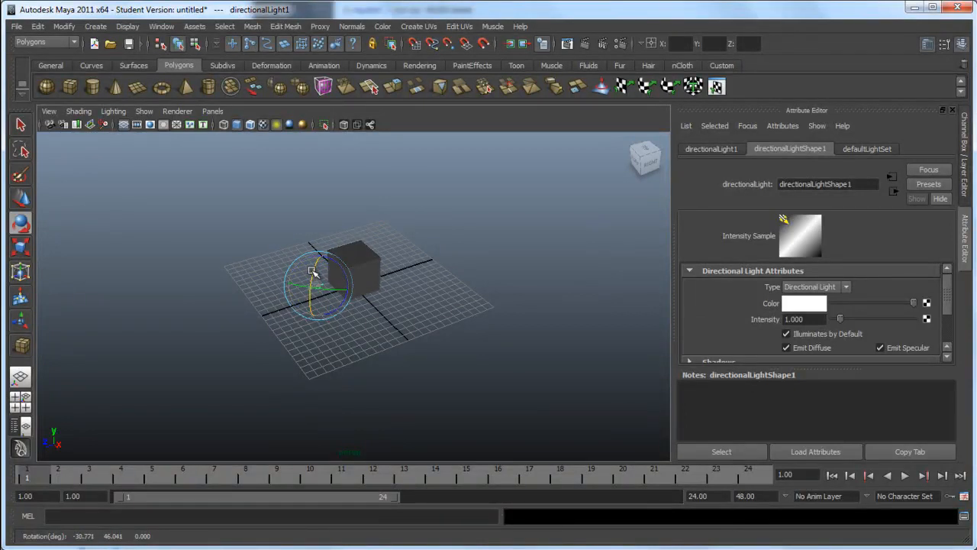
{"action": "key", "text": "w"}
{"action": "left_click_drag", "start_coordinate": [344, 243], "coordinate": [356, 275], "text": "alt"}
{"action": "left_click", "coordinate": [377, 357]}
{"action": "left_click_drag", "start_coordinate": [377, 357], "coordinate": [393, 329], "text": "alt"}
{"action": "right_click_drag", "start_coordinate": [393, 329], "coordinate": [573, 319], "text": "alt"}
{"action": "left_click_drag", "start_coordinate": [487, 306], "coordinate": [358, 286], "text": "alt"}
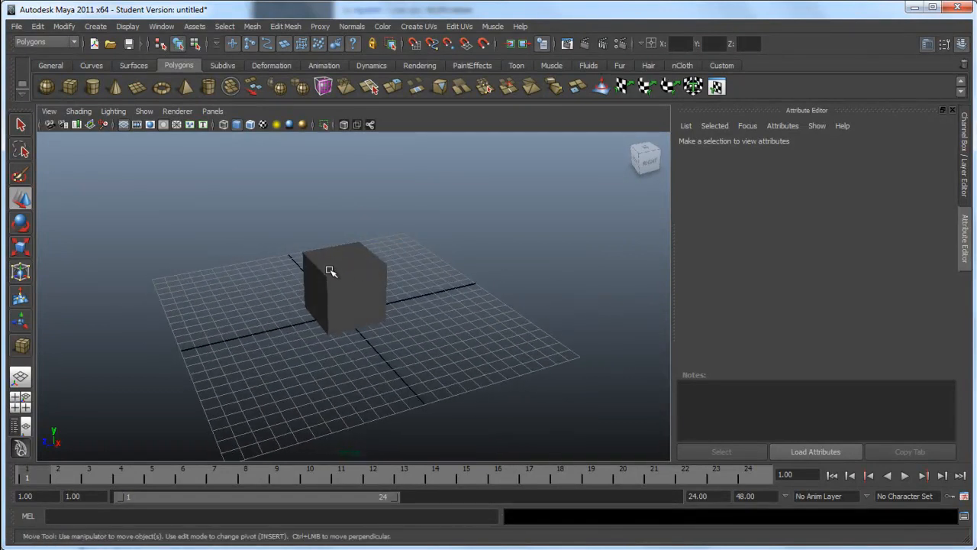
- Select the cube, switch it to face selection mode, and select one of its side faces
{"action": "left_click", "coordinate": [330, 271]}
{"action": "mouse_move", "coordinate": [410, 331]}
{"action": "left_mouse_down", "text": "alt"}
{"action": "mouse_move", "coordinate": [404, 356]}
{"action": "mouse_move", "coordinate": [430, 354]}
{"action": "mouse_move", "coordinate": [392, 350]}
{"action": "mouse_move", "coordinate": [419, 347]}
{"action": "left_mouse_up", "text": "alt"}
{"action": "mouse_move", "coordinate": [369, 286]}
{"action": "left_mouse_down", "text": "alt"}
{"action": "mouse_move", "coordinate": [384, 286]}
{"action": "mouse_move", "coordinate": [375, 290]}
{"action": "left_mouse_up", "text": "alt"}
{"action": "left_click", "coordinate": [430, 308]}
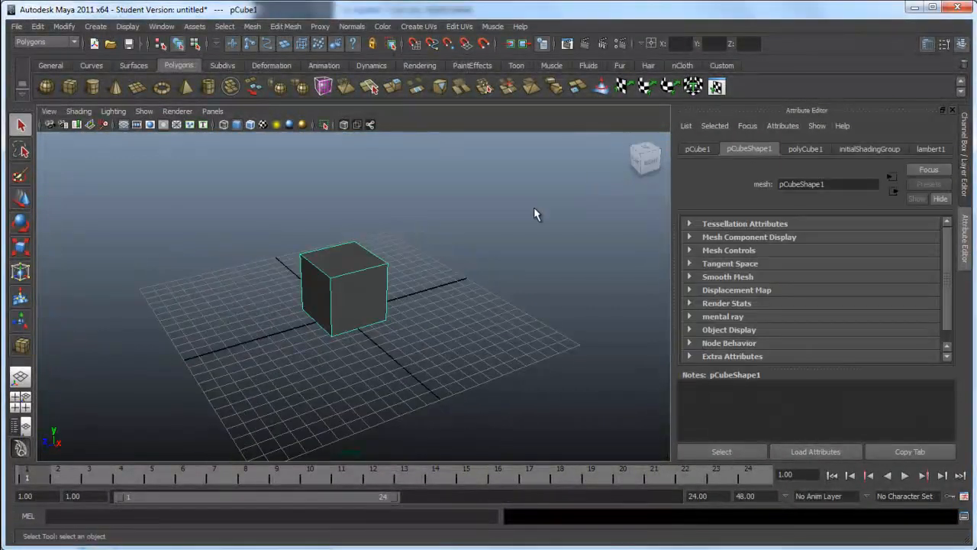
{"action": "mouse_move", "coordinate": [499, 215]}
{"action": "left_mouse_down", "text": "alt"}
{"action": "mouse_move", "coordinate": [480, 221]}
{"action": "mouse_move", "coordinate": [494, 222]}
{"action": "left_mouse_up", "text": "alt"}
{"action": "left_click_drag", "start_coordinate": [413, 283], "coordinate": [426, 288], "text": "alt"}
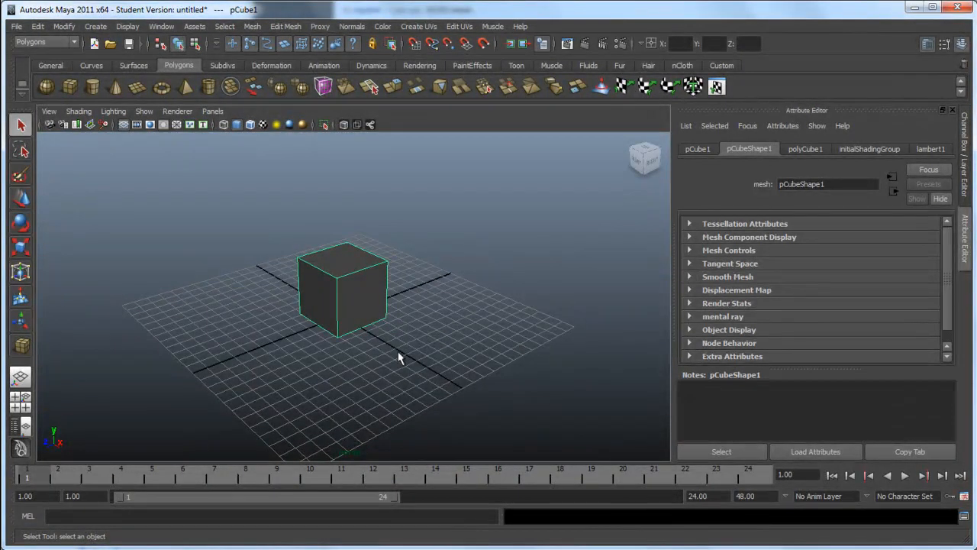
{"action": "left_click_drag", "start_coordinate": [395, 353], "coordinate": [407, 331], "text": "alt"}
{"action": "right_click", "coordinate": [369, 287]}
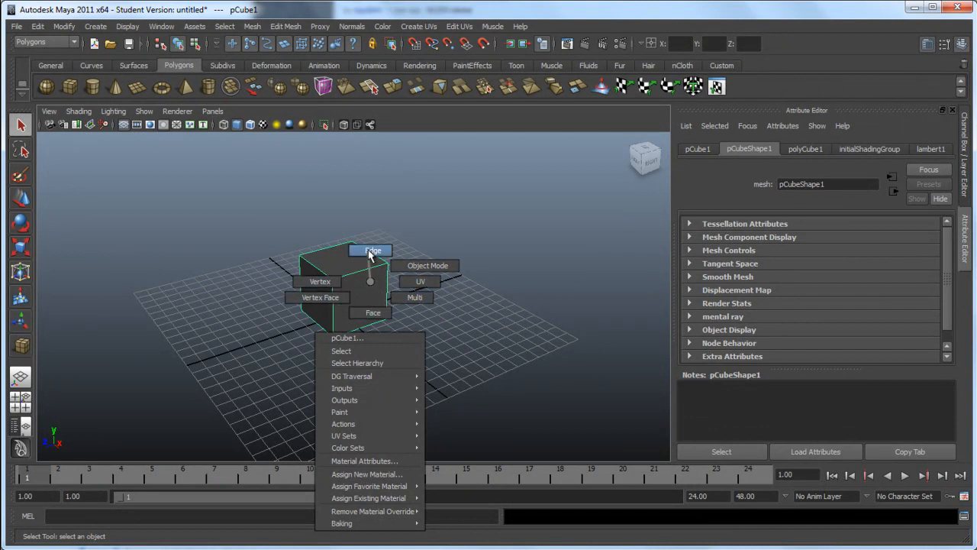
{"action": "left_click", "coordinate": [377, 316]}
{"action": "left_click", "coordinate": [370, 306]}
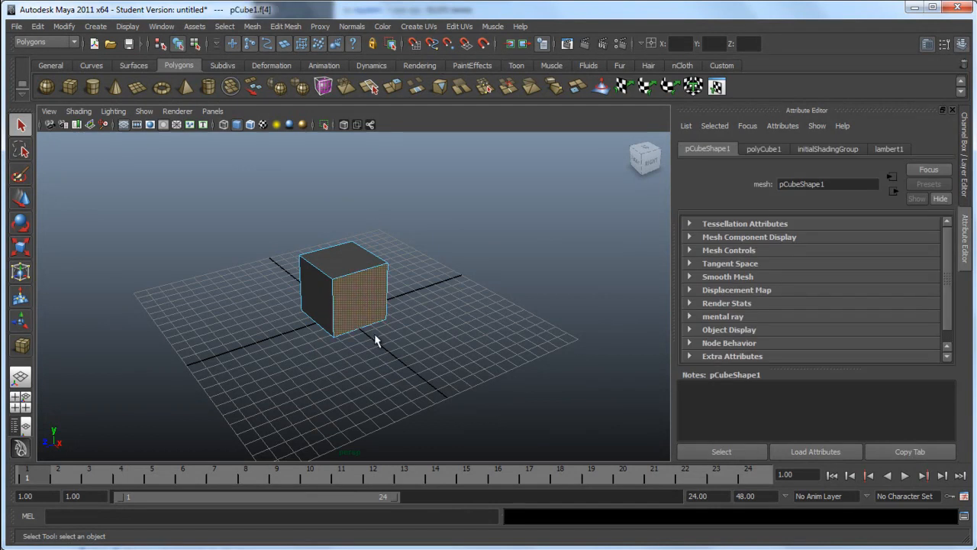
- Practise selecting the cube's back face alone and together with adjacent faces, clearing the selection each time
{"action": "left_click_drag", "start_coordinate": [419, 327], "coordinate": [371, 313], "text": "alt"}
{"action": "left_click_drag", "start_coordinate": [434, 303], "coordinate": [377, 307], "text": "alt"}
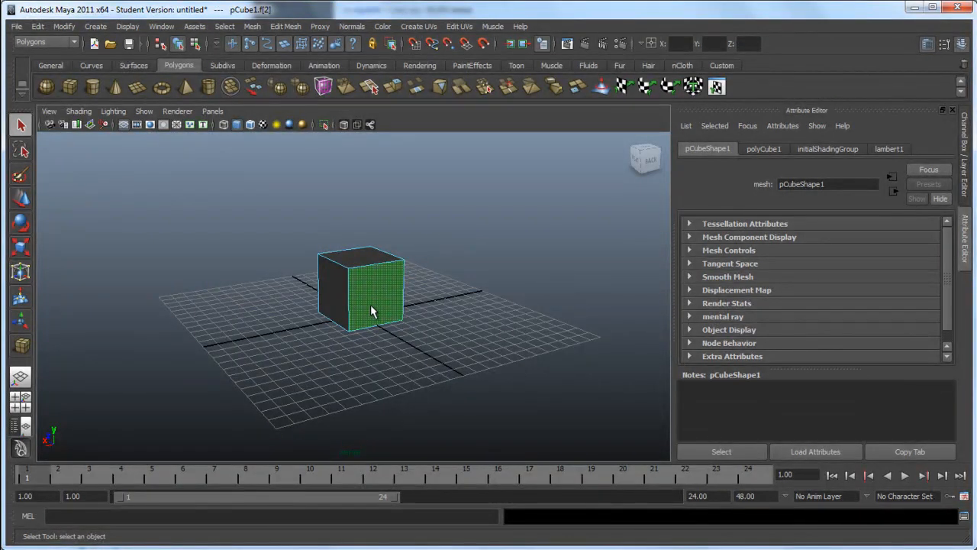
{"action": "left_click", "coordinate": [493, 349]}
{"action": "left_click_drag", "start_coordinate": [416, 329], "coordinate": [386, 299], "text": "alt"}
{"action": "left_click", "coordinate": [387, 299]}
{"action": "left_click", "coordinate": [409, 340]}
{"action": "left_click", "coordinate": [384, 301]}
{"action": "left_click", "coordinate": [341, 297], "text": "shift"}
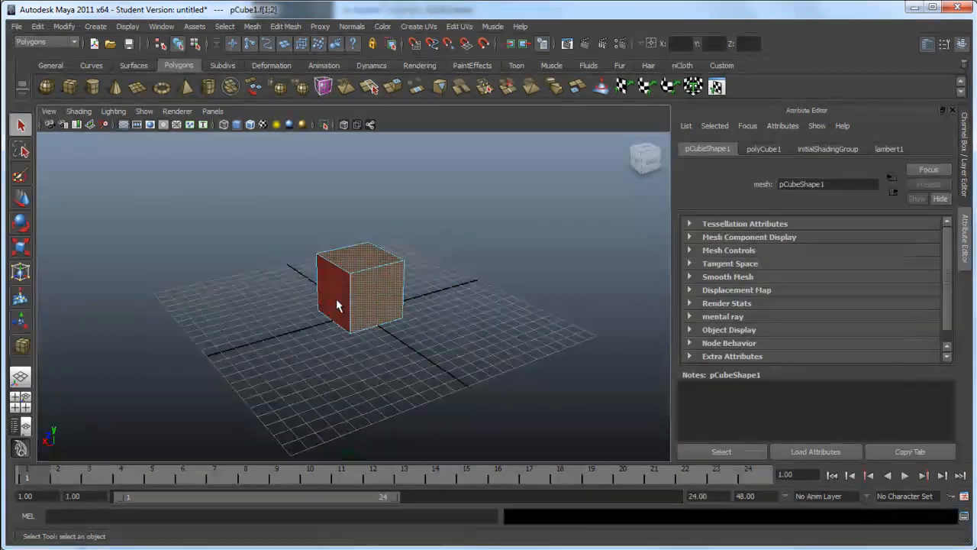
{"action": "left_click", "coordinate": [434, 321]}
{"action": "left_click", "coordinate": [381, 301]}
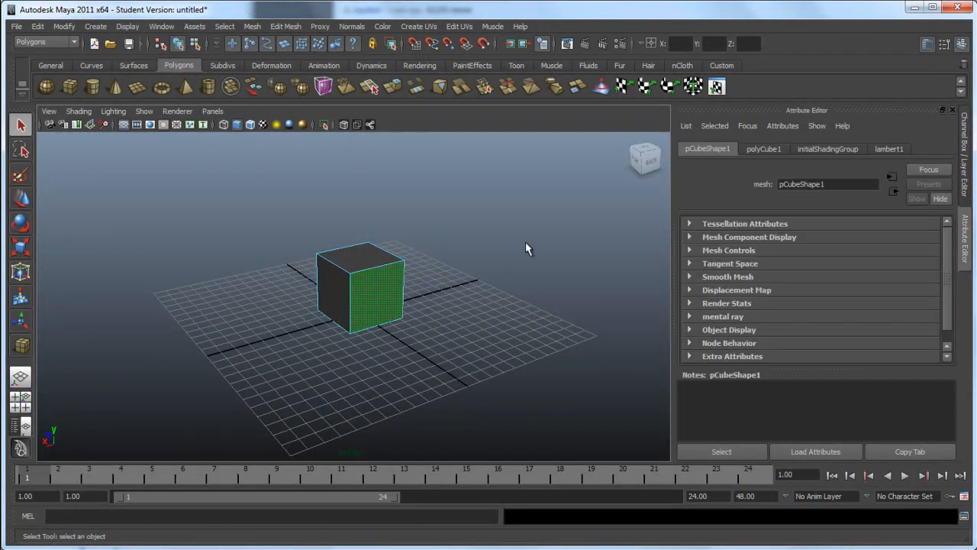
{"action": "left_click", "coordinate": [555, 355]}
- Return the cube to object mode, select it as a whole, and activate the Move tool
{"action": "left_click_drag", "start_coordinate": [554, 356], "coordinate": [468, 340], "text": "alt"}
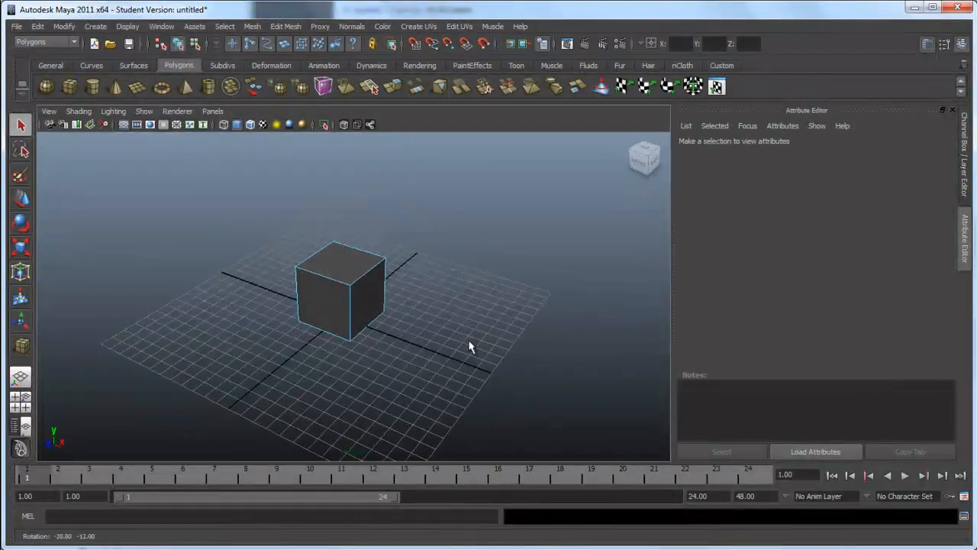
{"action": "middle_click_drag", "start_coordinate": [469, 336], "coordinate": [489, 303], "text": "alt"}
{"action": "left_click_drag", "start_coordinate": [489, 309], "coordinate": [368, 296], "text": "alt"}
{"action": "left_click", "coordinate": [399, 306]}
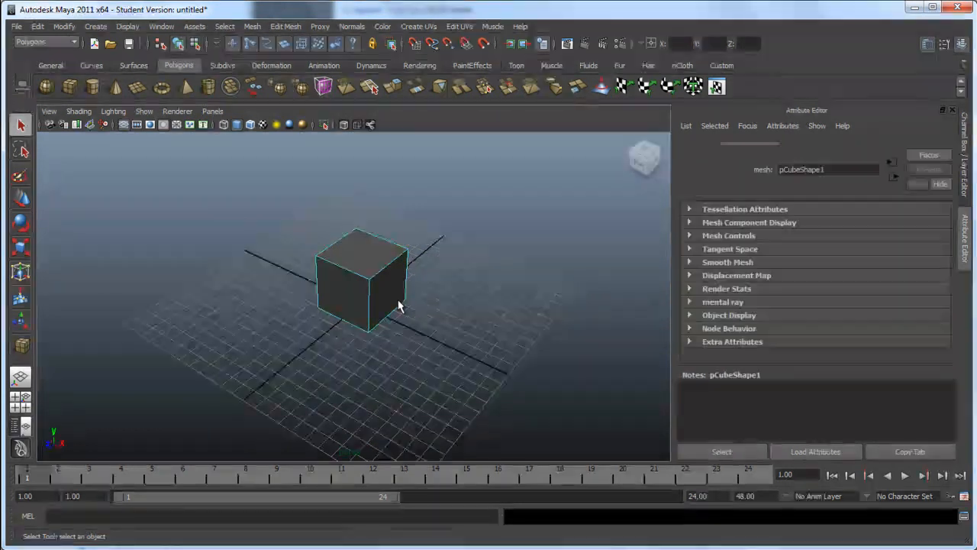
{"action": "left_click_drag", "start_coordinate": [445, 336], "coordinate": [411, 330], "text": "alt"}
{"action": "mouse_move", "coordinate": [410, 329]}
{"action": "middle_mouse_down", "text": "alt"}
{"action": "mouse_move", "coordinate": [410, 344]}
{"action": "mouse_move", "coordinate": [412, 330]}
{"action": "middle_mouse_up", "text": "alt"}
{"action": "mouse_move", "coordinate": [401, 350]}
{"action": "left_mouse_down", "text": "alt"}
{"action": "mouse_move", "coordinate": [408, 355]}
{"action": "mouse_move", "coordinate": [394, 358]}
{"action": "left_mouse_up", "text": "alt"}
{"action": "left_click_drag", "start_coordinate": [341, 338], "coordinate": [357, 361], "text": "alt"}
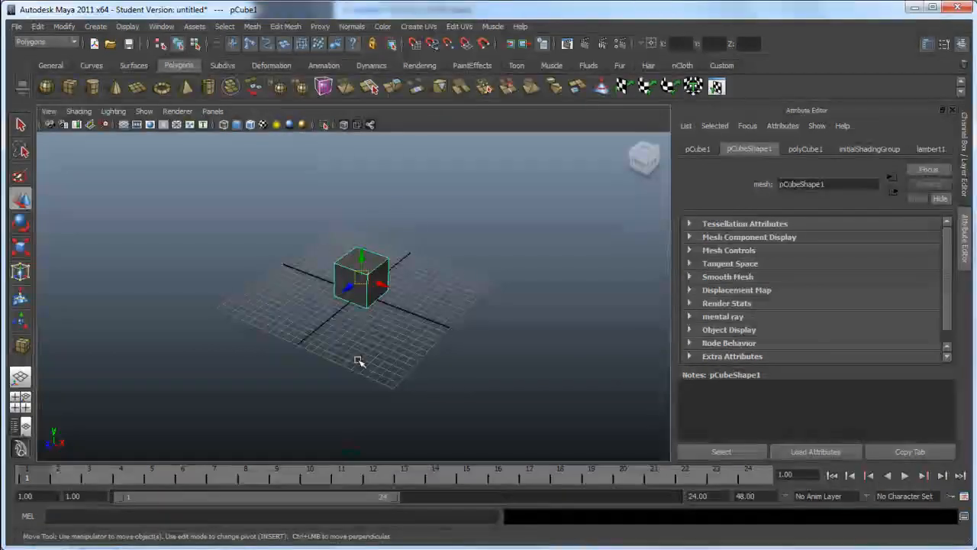
- Move the cube back and forth along its individual axes with the Move tool
{"action": "left_click_drag", "start_coordinate": [359, 362], "coordinate": [334, 345], "text": "alt"}
{"action": "left_click", "coordinate": [326, 363]}
{"action": "left_click", "coordinate": [348, 279]}
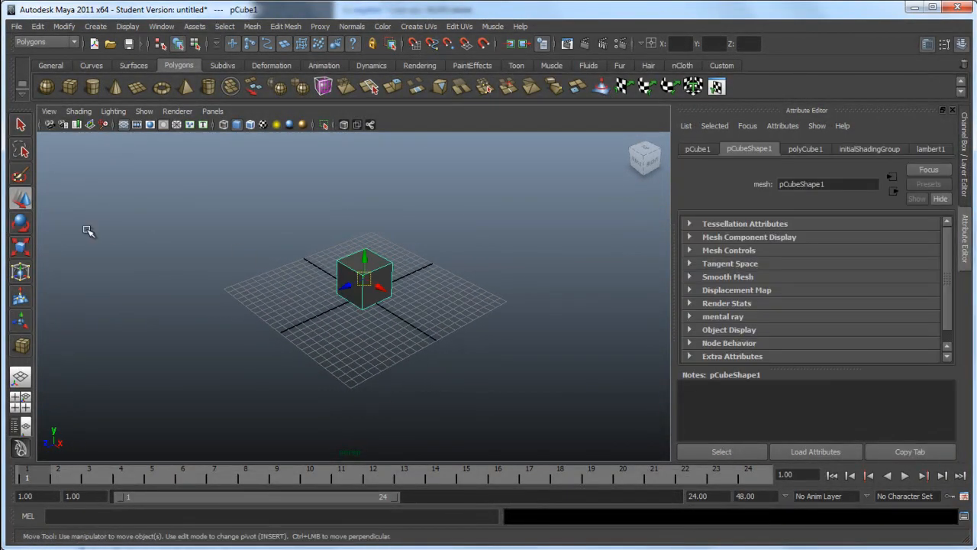
{"action": "left_click", "coordinate": [256, 332]}
{"action": "left_click_drag", "start_coordinate": [256, 332], "coordinate": [320, 382], "text": "alt"}
{"action": "left_click", "coordinate": [355, 298]}
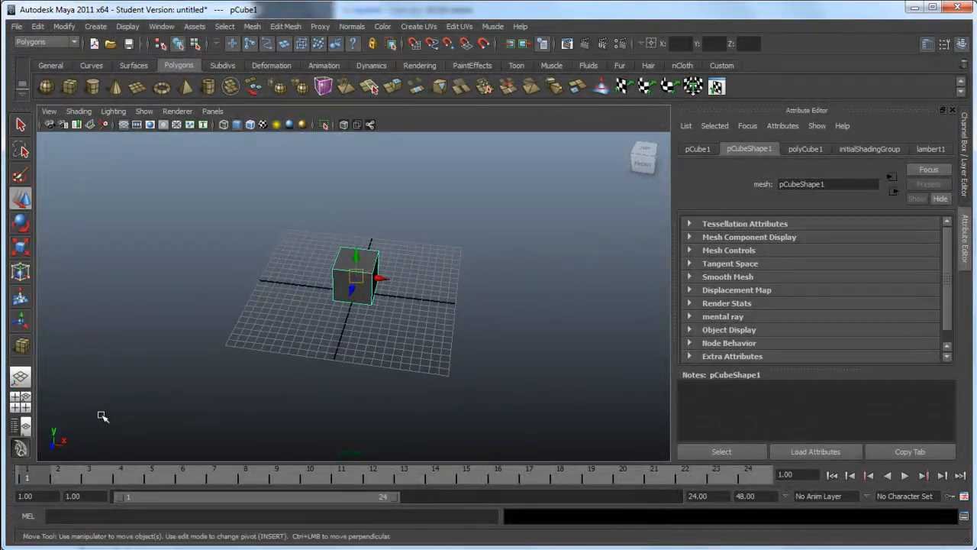
{"action": "left_click_drag", "start_coordinate": [81, 444], "coordinate": [153, 413], "text": "alt"}
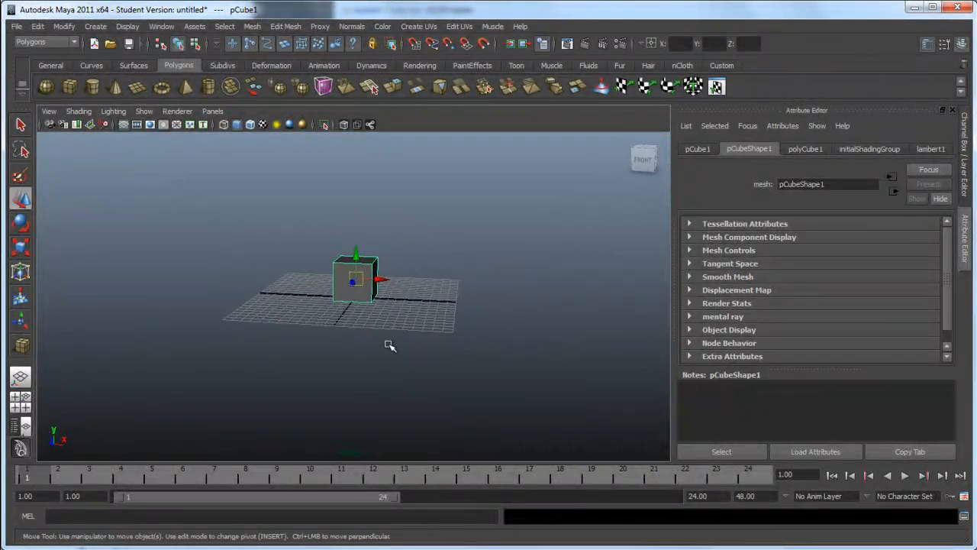
{"action": "left_click_drag", "start_coordinate": [367, 325], "coordinate": [288, 359], "text": "alt"}
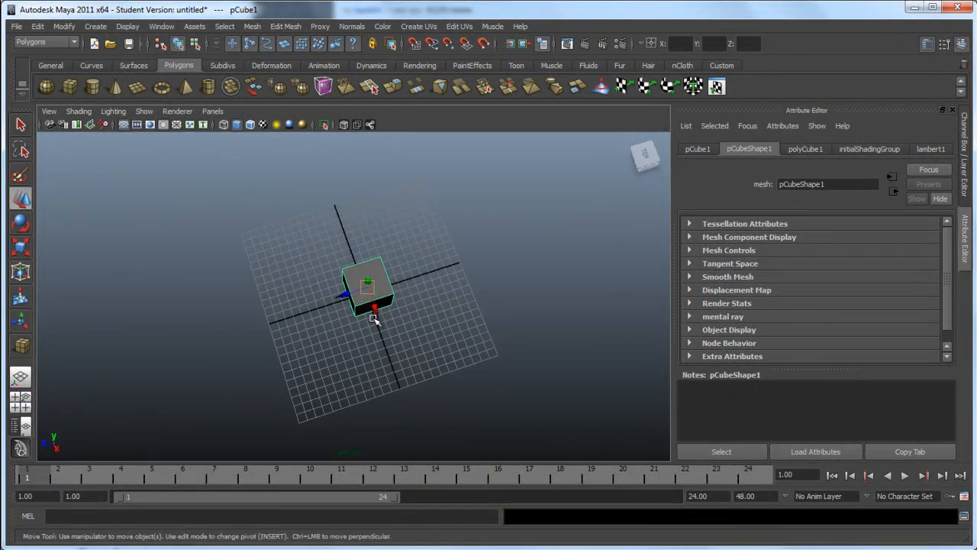
{"action": "left_click_drag", "start_coordinate": [382, 344], "coordinate": [355, 325]}
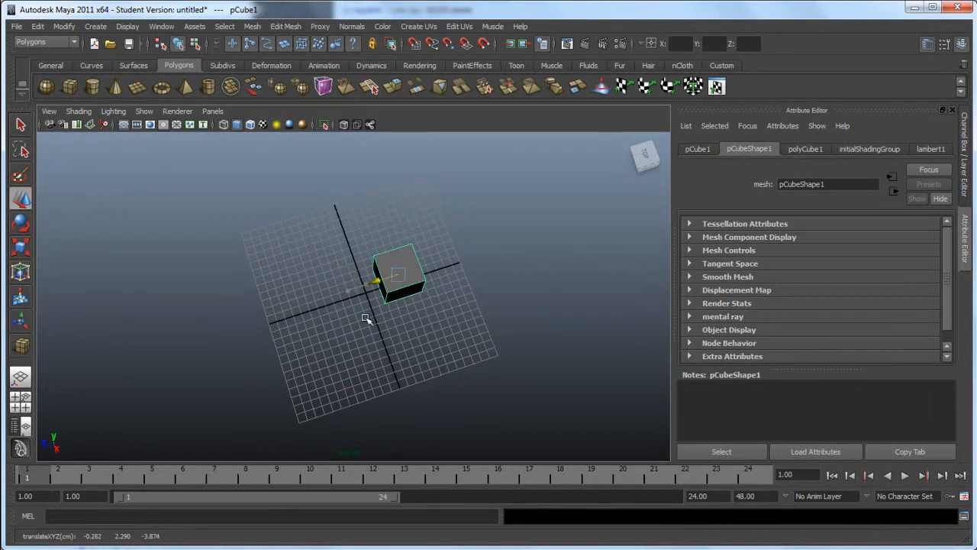
{"action": "left_click_drag", "start_coordinate": [355, 325], "coordinate": [462, 311], "text": "alt"}
- Rotate the cube freely about its vertical Y axis with the Rotate tool
{"action": "key", "text": "e"}
{"action": "left_click_drag", "start_coordinate": [384, 298], "coordinate": [288, 375], "text": "alt"}
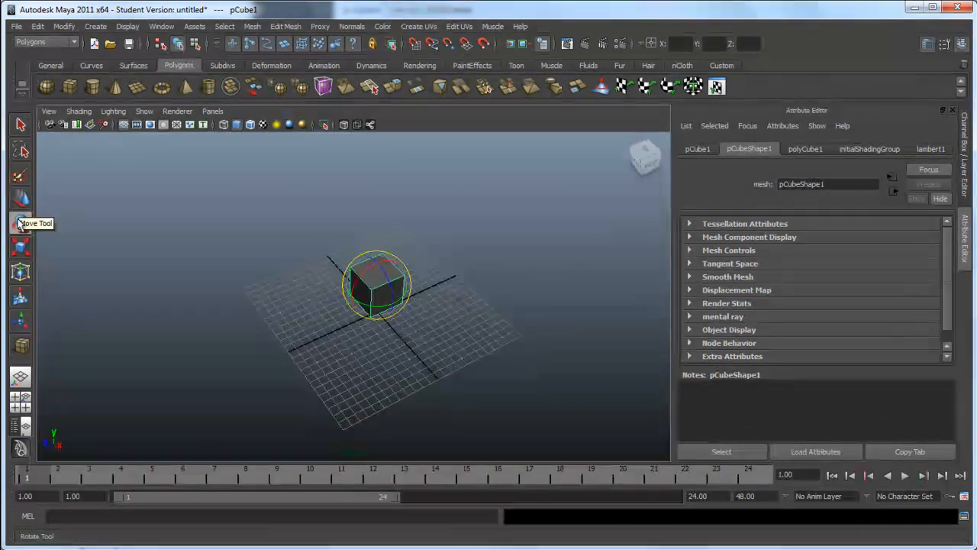
{"action": "left_click_drag", "start_coordinate": [382, 282], "coordinate": [365, 281]}
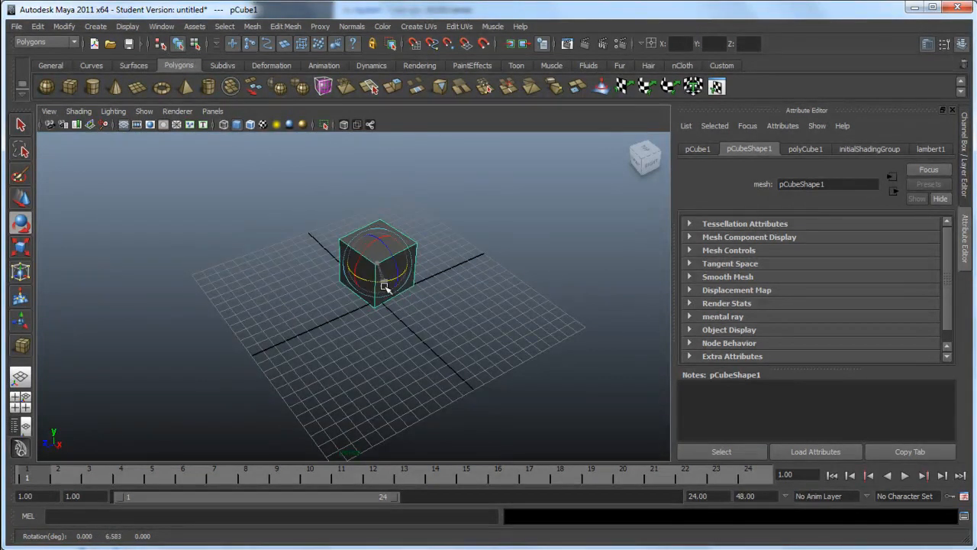
{"action": "left_click_drag", "start_coordinate": [379, 262], "coordinate": [293, 361], "text": "alt"}
- Scale the cube uniformly and along its separate X, Y and Z axes with the Scale tool
{"action": "key", "text": "r"}
{"action": "mouse_move", "coordinate": [376, 309]}
{"action": "left_mouse_down", "text": "alt"}
{"action": "mouse_move", "coordinate": [375, 338]}
{"action": "mouse_move", "coordinate": [391, 355]}
{"action": "mouse_move", "coordinate": [374, 302]}
{"action": "mouse_move", "coordinate": [381, 294]}
{"action": "left_mouse_up", "text": "alt"}
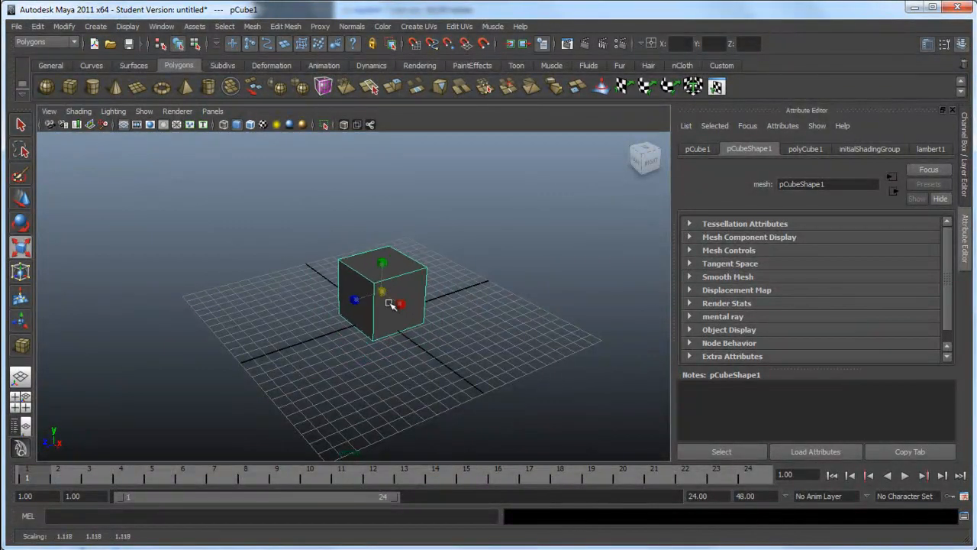
{"action": "left_click_drag", "start_coordinate": [384, 310], "coordinate": [418, 319], "text": "alt"}
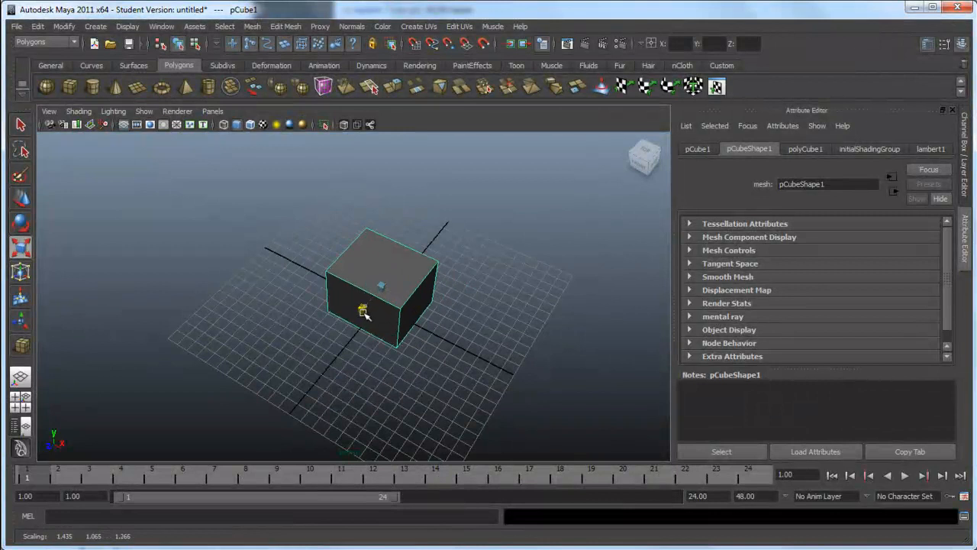
{"action": "left_click_drag", "start_coordinate": [352, 319], "coordinate": [315, 355]}
{"action": "left_click_drag", "start_coordinate": [414, 289], "coordinate": [387, 295]}
{"action": "left_click_drag", "start_coordinate": [339, 333], "coordinate": [370, 309], "text": "alt"}
{"action": "left_click_drag", "start_coordinate": [384, 263], "coordinate": [377, 304]}
- Clear the selection with the cube far away, reselect the cube with the Select tool, and frame it in the view
{"action": "middle_click_drag", "start_coordinate": [359, 296], "coordinate": [282, 244], "text": "alt"}
{"action": "right_click_drag", "start_coordinate": [482, 319], "coordinate": [380, 203], "text": "alt"}
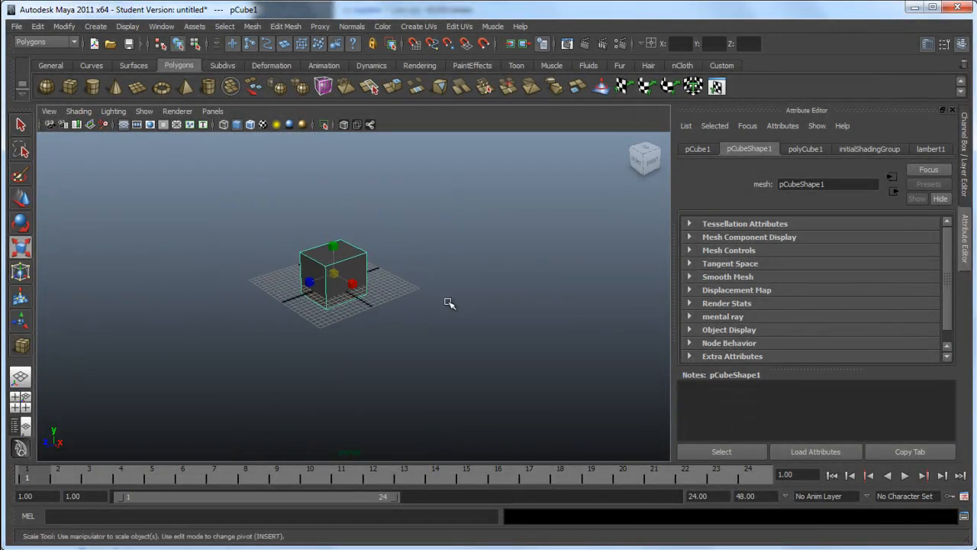
{"action": "right_click_drag", "start_coordinate": [440, 296], "coordinate": [381, 220], "text": "alt"}
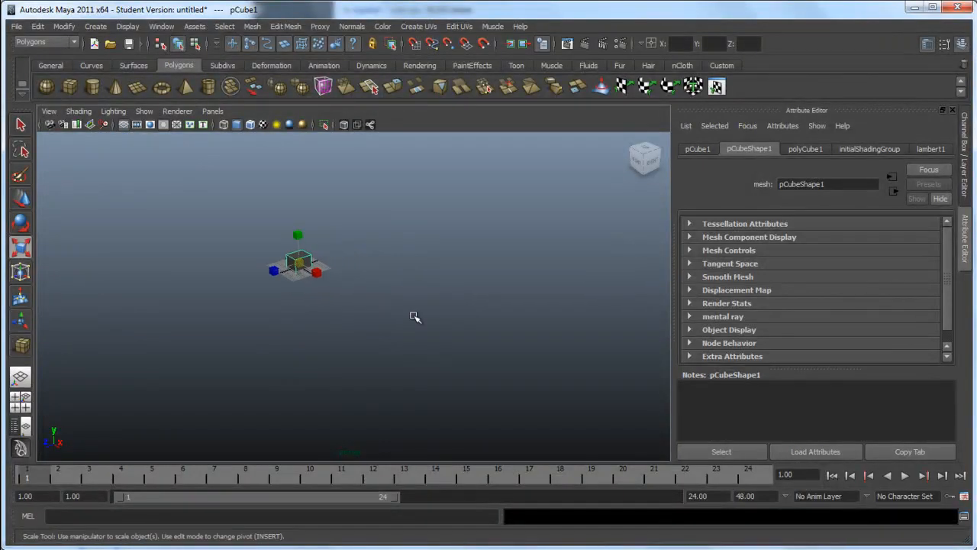
{"action": "left_click_drag", "start_coordinate": [458, 332], "coordinate": [458, 332]}
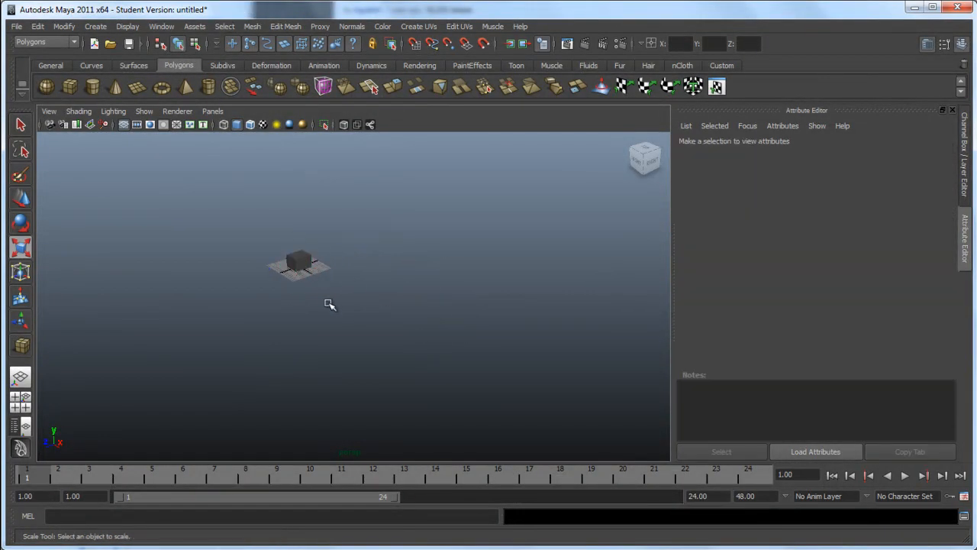
{"action": "key", "text": "F8"}
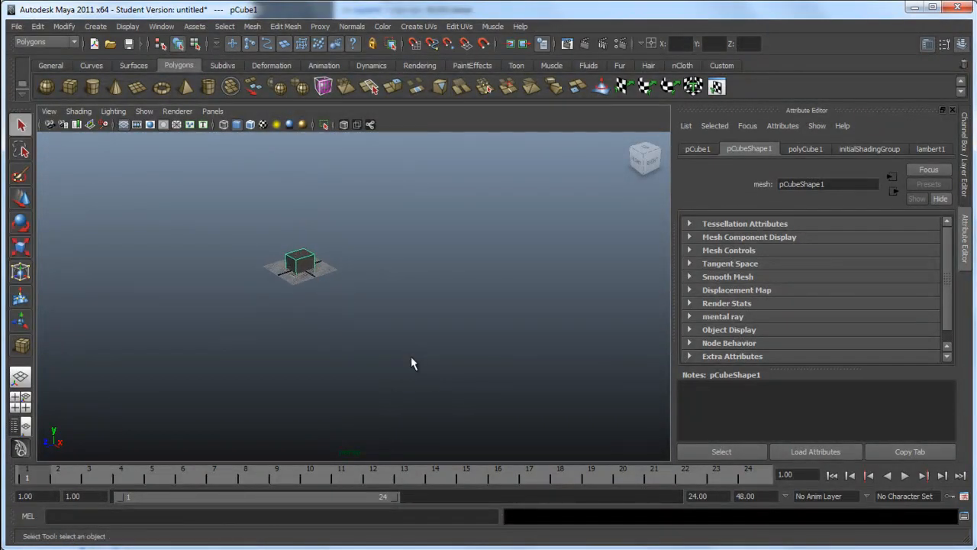
{"action": "key", "text": "f"}
{"action": "mouse_move", "coordinate": [448, 375]}
{"action": "left_mouse_down", "text": "alt"}
{"action": "mouse_move", "coordinate": [625, 357]}
{"action": "mouse_move", "coordinate": [621, 384]}
{"action": "mouse_move", "coordinate": [476, 371]}
{"action": "mouse_move", "coordinate": [421, 327]}
{"action": "mouse_move", "coordinate": [478, 351]}
{"action": "mouse_move", "coordinate": [434, 384]}
{"action": "mouse_move", "coordinate": [406, 386]}
{"action": "mouse_move", "coordinate": [446, 385]}
{"action": "mouse_move", "coordinate": [445, 372]}
{"action": "mouse_move", "coordinate": [450, 386]}
{"action": "left_mouse_up", "text": "alt"}
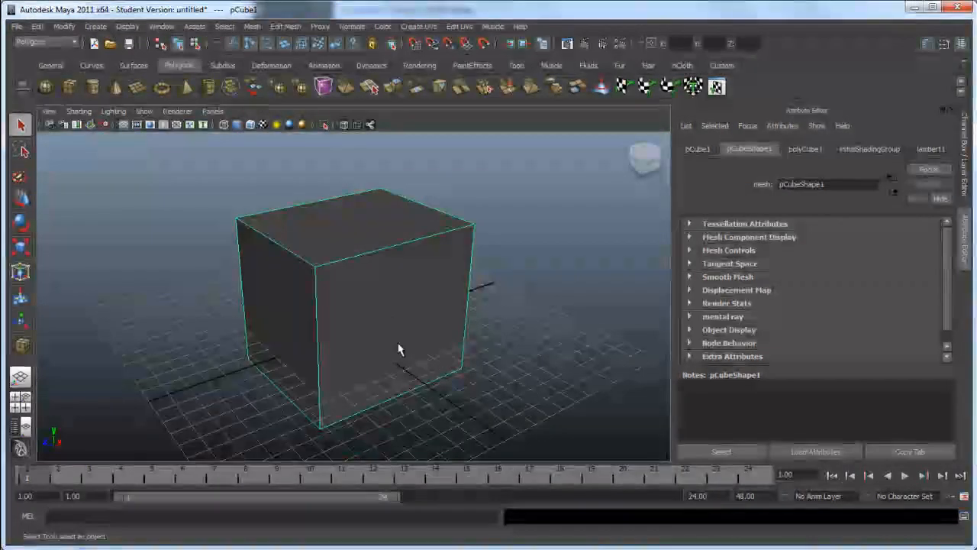
- Switch the cube to face selection, select and frame its top face, and return the cube to object mode
{"action": "right_click_drag", "start_coordinate": [386, 304], "coordinate": [395, 337]}
{"action": "left_click", "coordinate": [394, 232]}
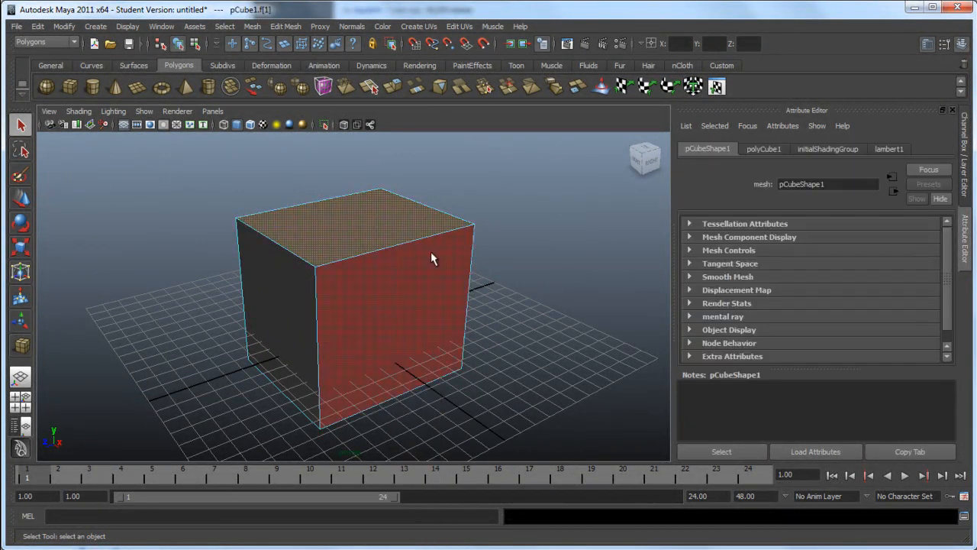
{"action": "scroll", "coordinate": [482, 278], "scroll_direction": "up", "scroll_amount": 5}
{"action": "mouse_move", "coordinate": [489, 338]}
{"action": "left_mouse_down", "text": "alt"}
{"action": "mouse_move", "coordinate": [447, 340]}
{"action": "mouse_move", "coordinate": [485, 345]}
{"action": "left_mouse_up", "text": "alt"}
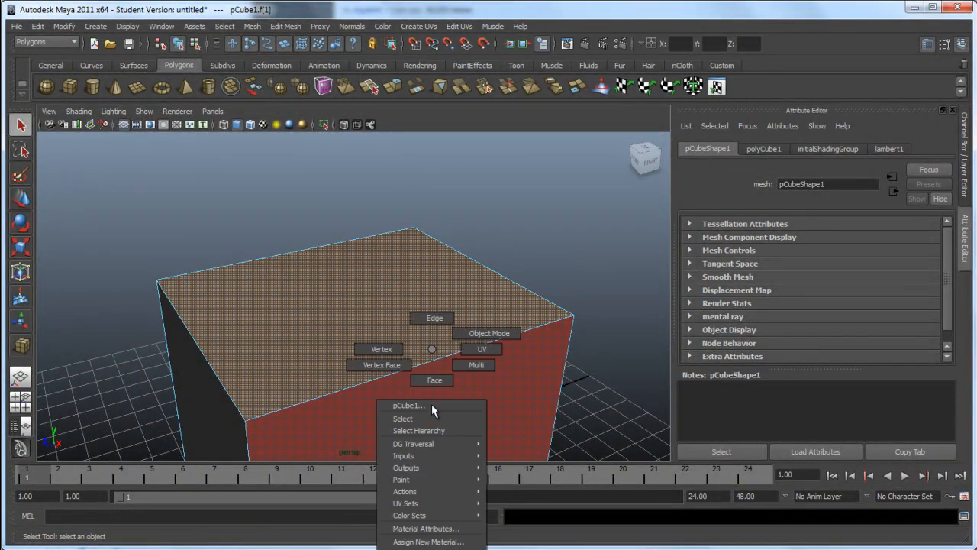
{"action": "right_click_drag", "start_coordinate": [432, 403], "coordinate": [462, 371]}
- Practise orbiting, panning and zooming around the cube in the perspective view, and clear the selection
{"action": "right_click_drag", "start_coordinate": [458, 367], "coordinate": [349, 326], "text": "alt"}
{"action": "middle_click_drag", "start_coordinate": [419, 364], "coordinate": [419, 366], "text": "alt"}
{"action": "left_click_drag", "start_coordinate": [419, 364], "coordinate": [390, 371], "text": "alt"}
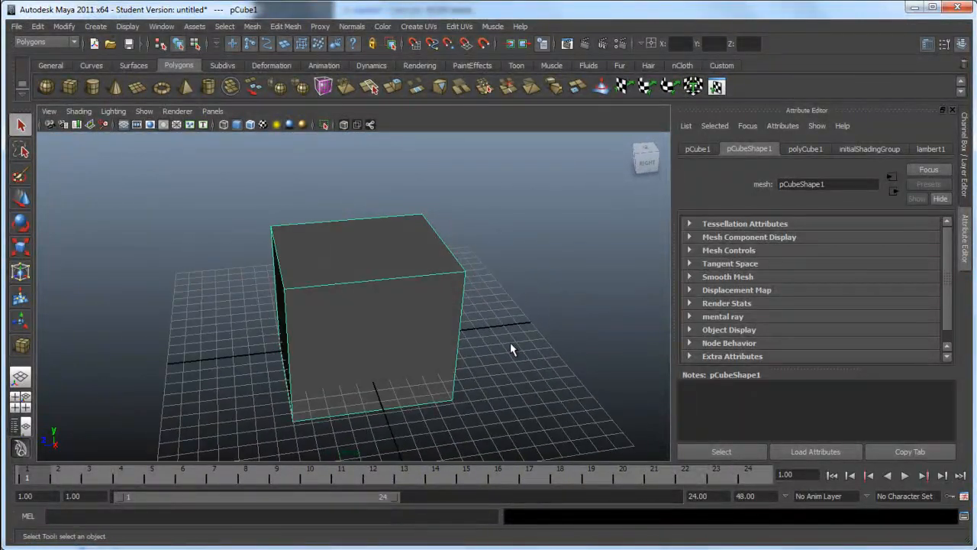
{"action": "left_click_drag", "start_coordinate": [498, 351], "coordinate": [481, 372], "text": "alt"}
{"action": "right_click_drag", "start_coordinate": [481, 371], "coordinate": [419, 335], "text": "alt"}
{"action": "middle_click_drag", "start_coordinate": [420, 333], "coordinate": [273, 245], "text": "alt"}
{"action": "left_click_drag", "start_coordinate": [272, 245], "coordinate": [388, 209], "text": "alt"}
{"action": "middle_click_drag", "start_coordinate": [388, 209], "coordinate": [415, 272], "text": "alt"}
{"action": "left_click_drag", "start_coordinate": [415, 273], "coordinate": [512, 359], "text": "alt"}
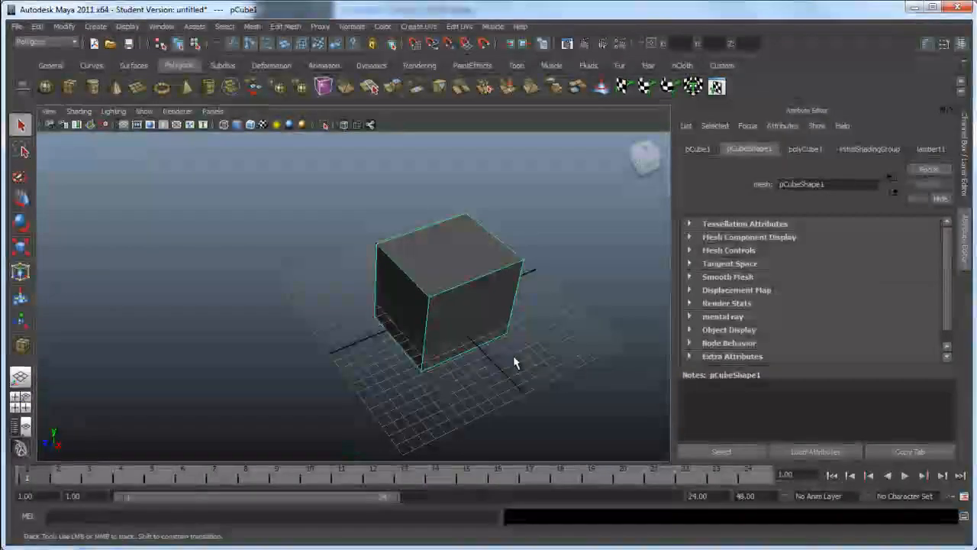
{"action": "middle_click_drag", "start_coordinate": [512, 359], "coordinate": [453, 353], "text": "alt"}
{"action": "left_click_drag", "start_coordinate": [453, 353], "coordinate": [404, 364], "text": "alt"}
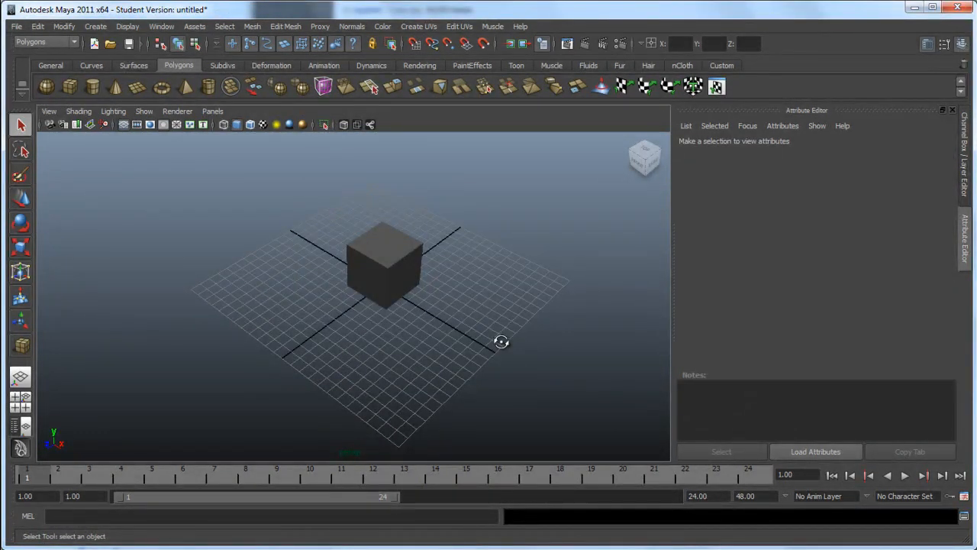
{"action": "mouse_move", "coordinate": [501, 341]}
{"action": "left_mouse_down", "text": "alt"}
{"action": "mouse_move", "coordinate": [447, 328]}
{"action": "mouse_move", "coordinate": [468, 319]}
{"action": "mouse_move", "coordinate": [456, 312]}
{"action": "mouse_move", "coordinate": [404, 312]}
{"action": "mouse_move", "coordinate": [432, 303]}
{"action": "mouse_move", "coordinate": [475, 314]}
{"action": "mouse_move", "coordinate": [498, 336]}
{"action": "left_mouse_up", "text": "alt"}
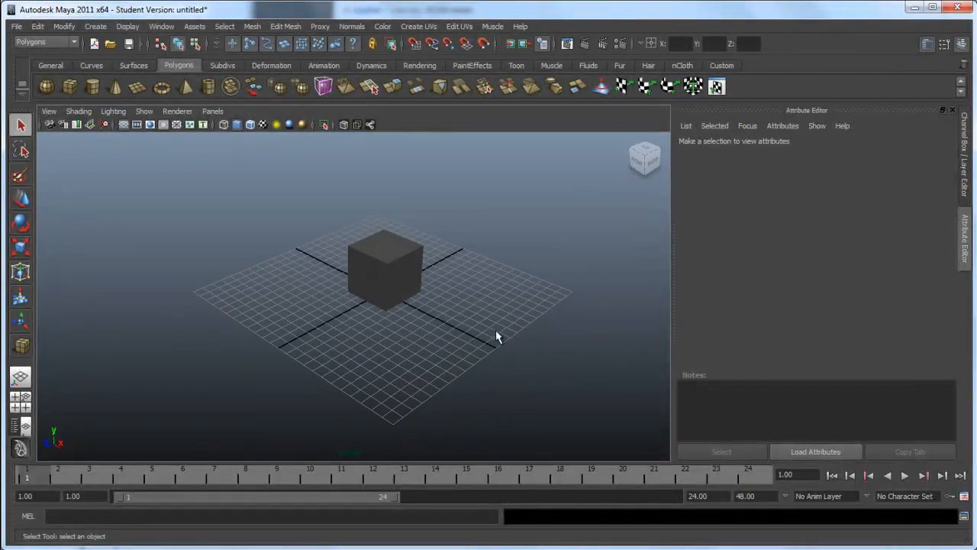
- Show the cube in the full-size top view, try shaded and wireframe display there, and return to the perspective view
{"action": "key", "text": "space"}
{"action": "key", "text": "space"}
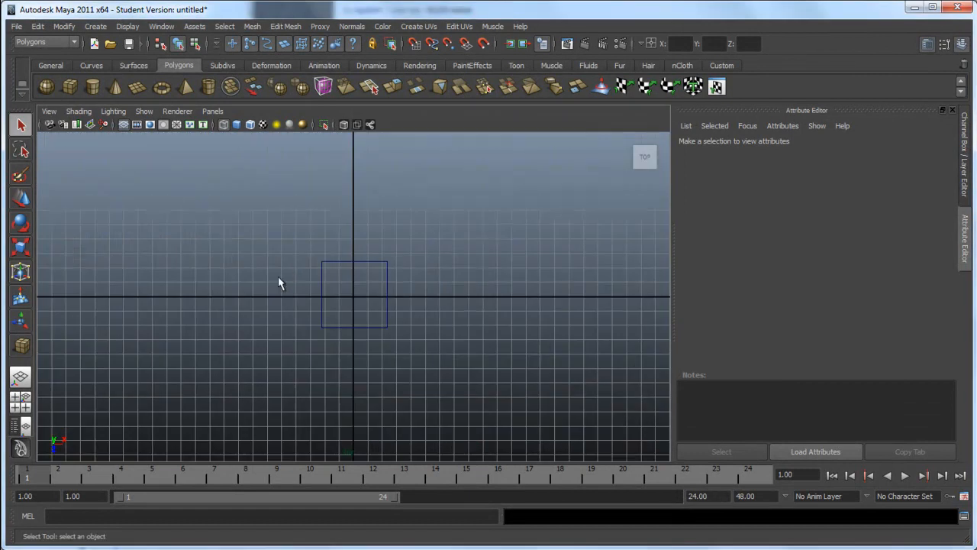
{"action": "key", "text": "5"}
{"action": "key", "text": "4"}
{"action": "key", "text": "space"}
{"action": "key", "text": "space"}
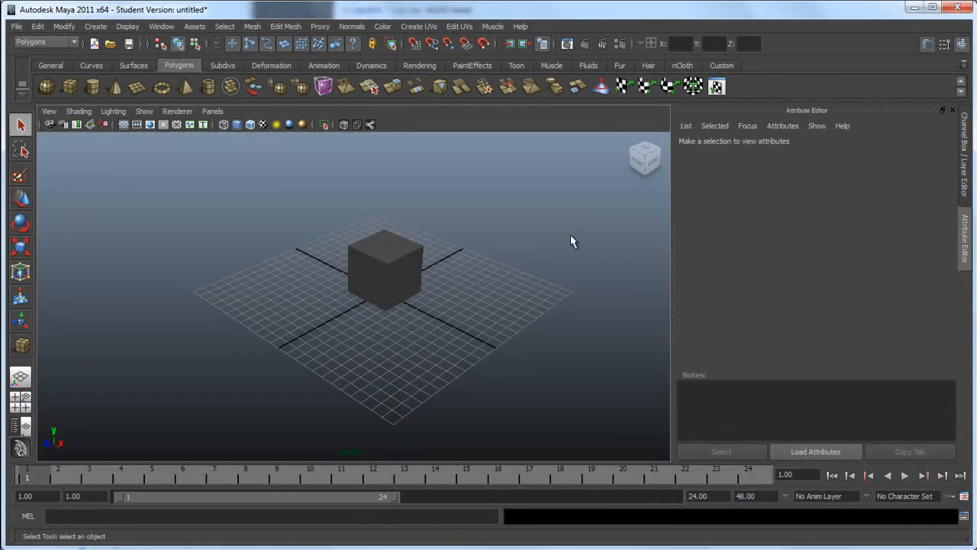
- Use the ViewCube to look at the cube from the right, a rolled right view, the top, the top-front edge and a corner
{"action": "left_click_drag", "start_coordinate": [579, 251], "coordinate": [662, 197], "text": "alt"}
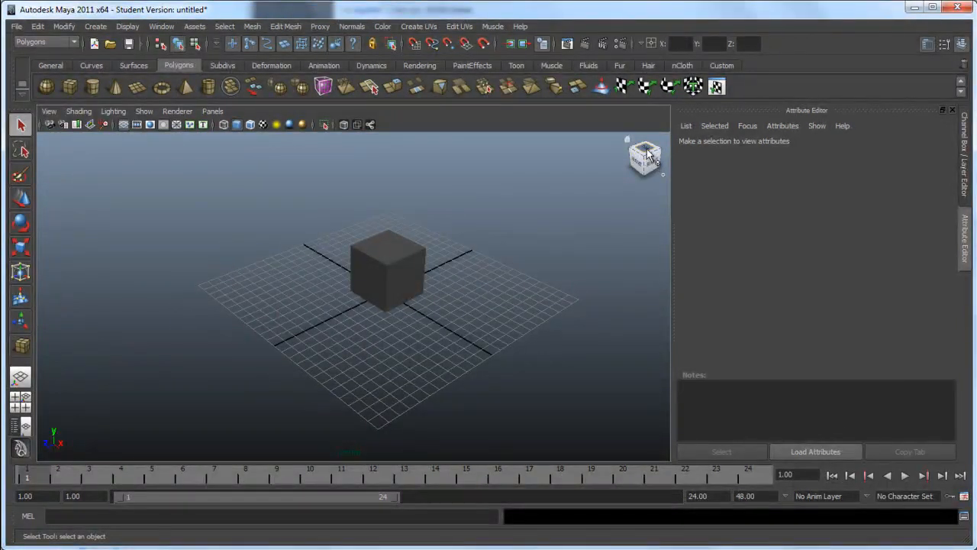
{"action": "left_click", "coordinate": [651, 161]}
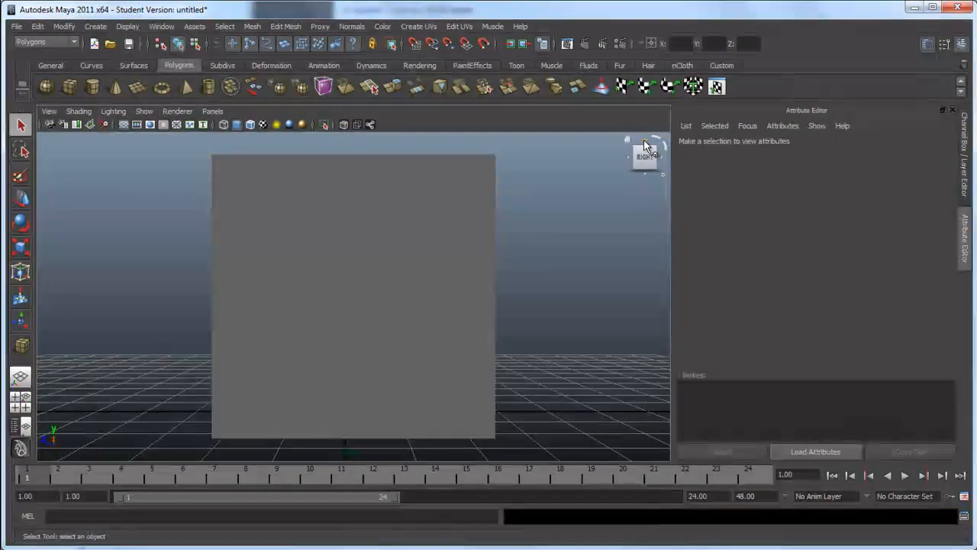
{"action": "left_click", "coordinate": [657, 141]}
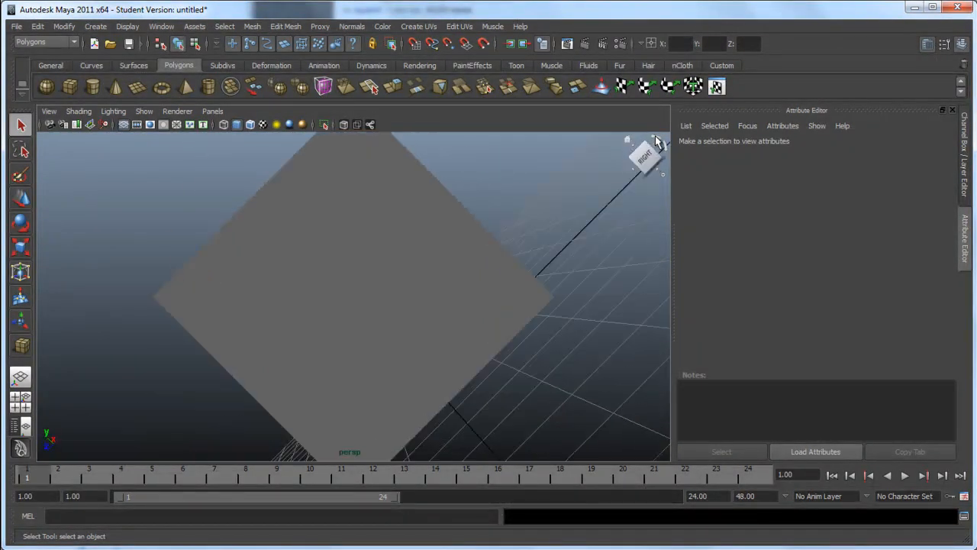
{"action": "left_click", "coordinate": [647, 154]}
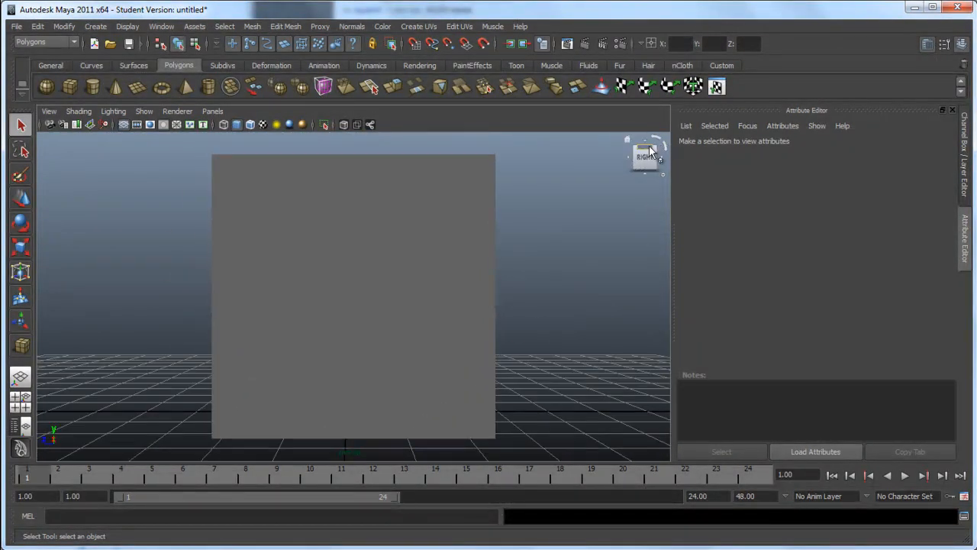
{"action": "left_click", "coordinate": [645, 146]}
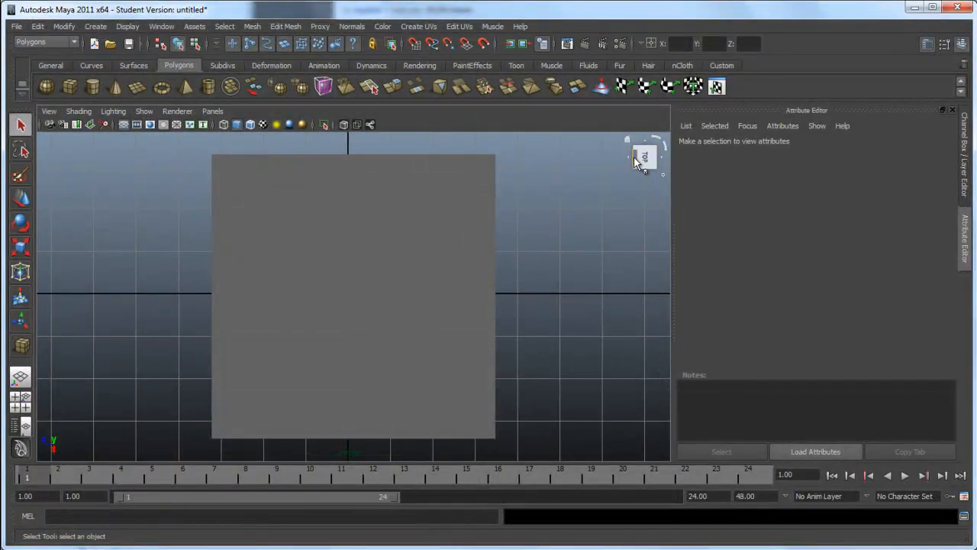
{"action": "left_click", "coordinate": [635, 157]}
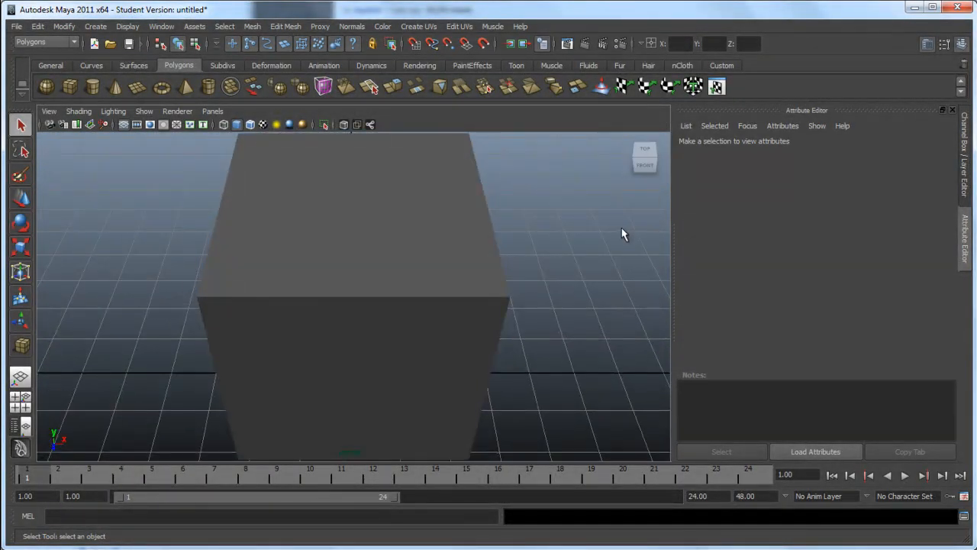
{"action": "left_click", "coordinate": [657, 157]}
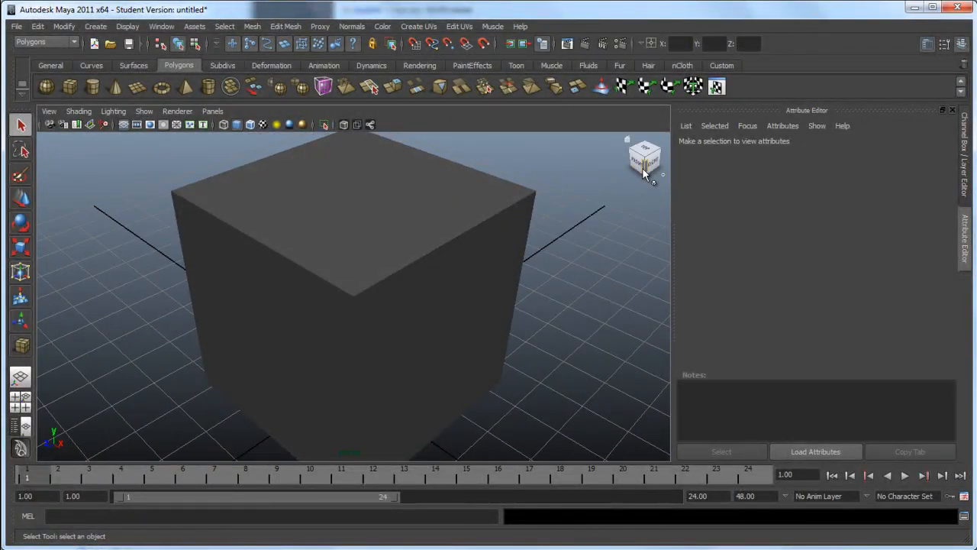
- Zoom out from the cube and orbit around it to examine its front and sides
{"action": "right_click_drag", "start_coordinate": [574, 319], "coordinate": [425, 279], "text": "alt"}
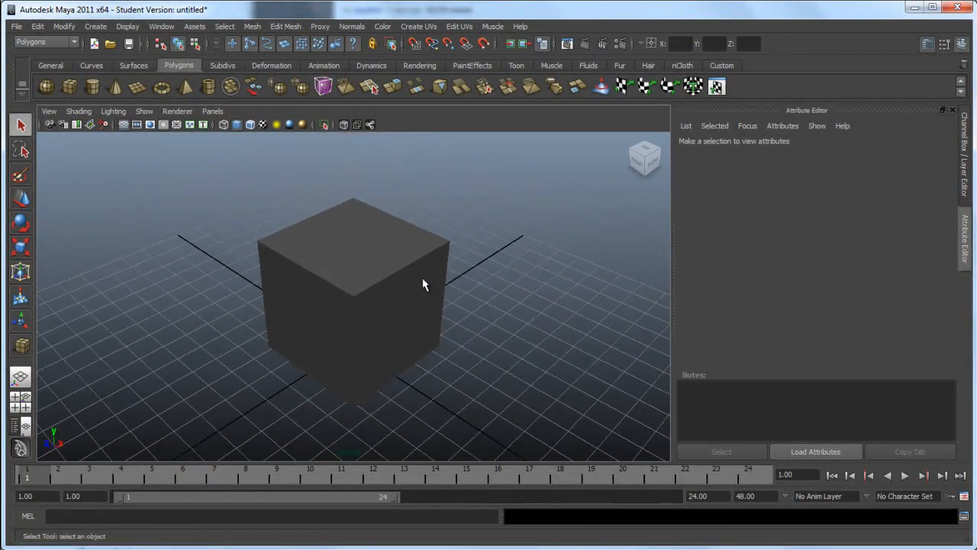
{"action": "left_click_drag", "start_coordinate": [414, 334], "coordinate": [495, 339], "text": "alt"}
{"action": "left_click_drag", "start_coordinate": [439, 351], "coordinate": [467, 336], "text": "alt"}
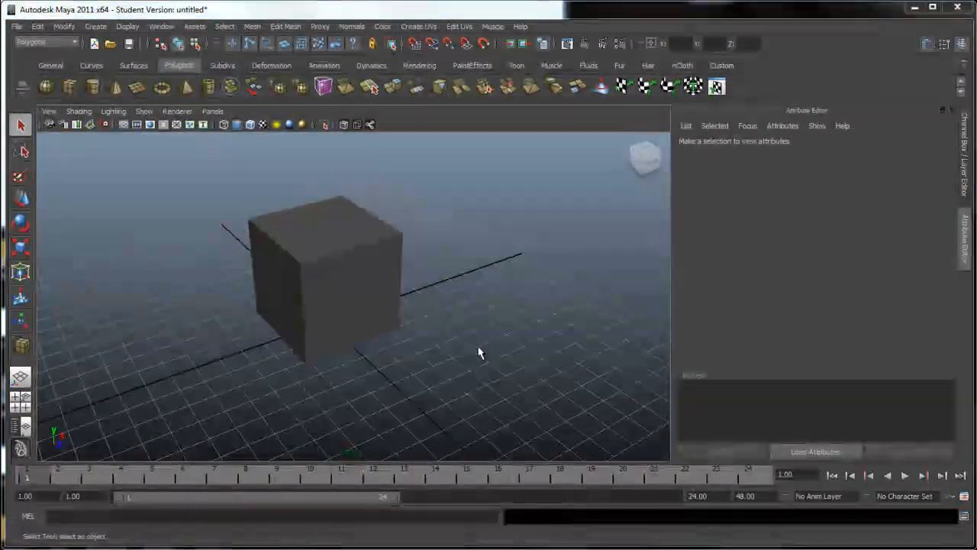
{"action": "middle_click_drag", "start_coordinate": [429, 342], "coordinate": [471, 346], "text": "alt"}
{"action": "left_click_drag", "start_coordinate": [467, 342], "coordinate": [430, 336], "text": "alt"}
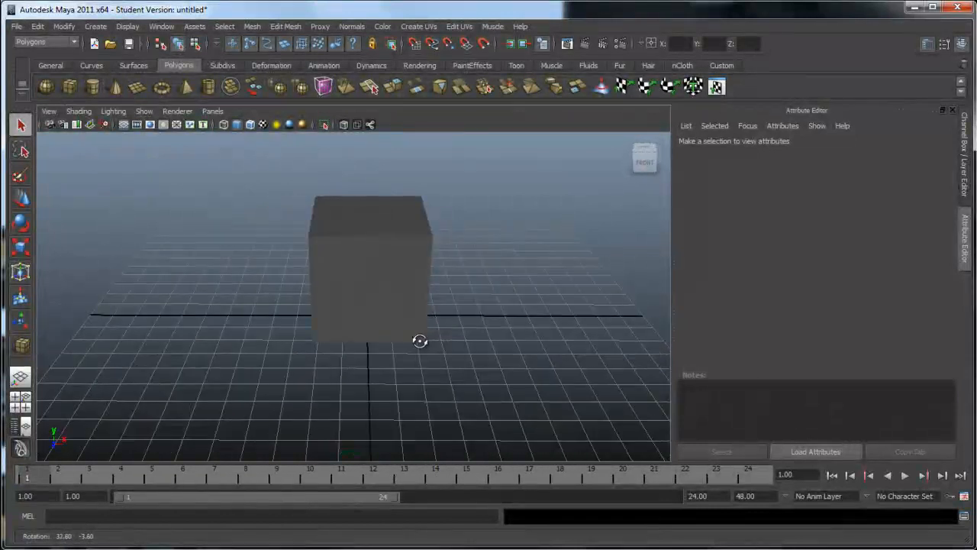
{"action": "left_click_drag", "start_coordinate": [420, 342], "coordinate": [342, 341], "text": "alt"}
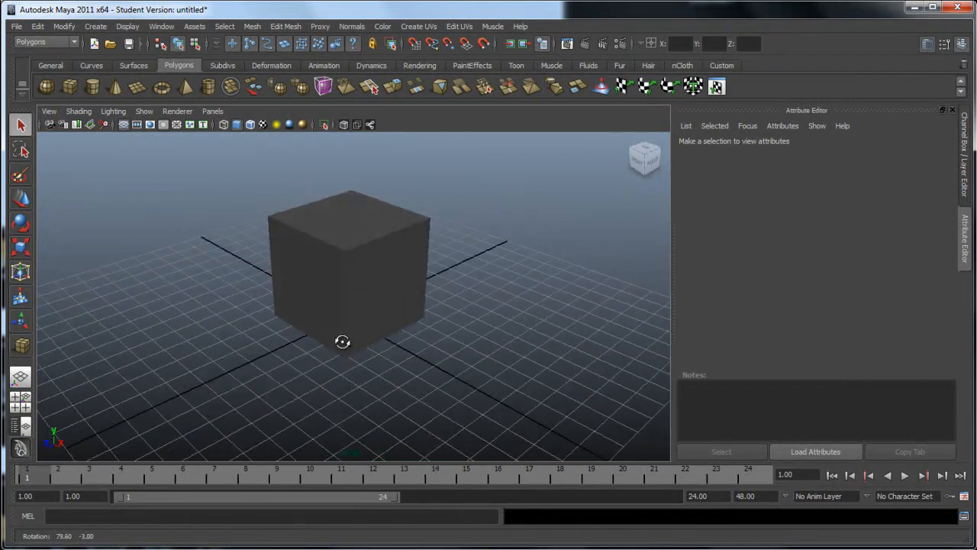